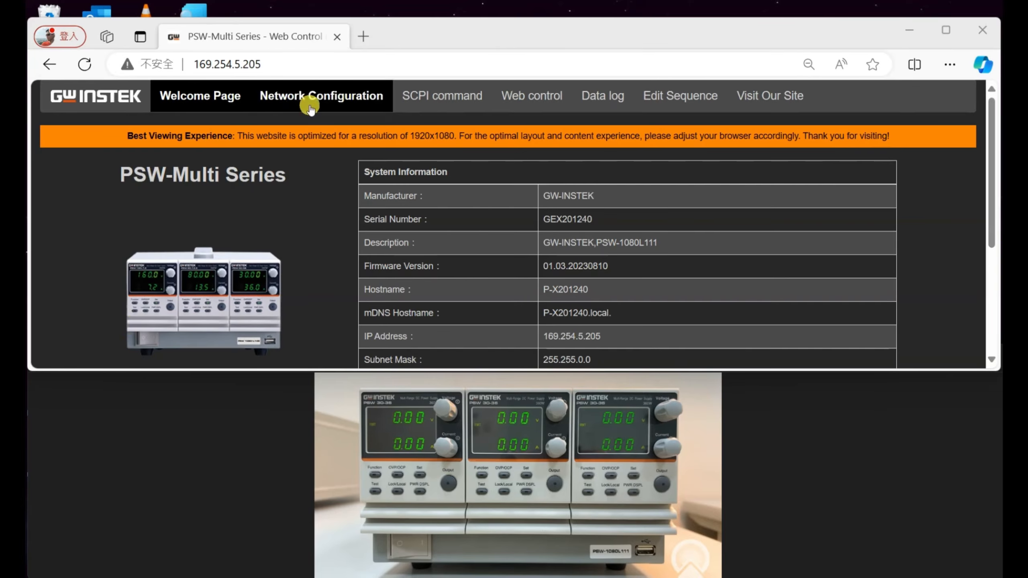
View the network configuration page and query the instrument's identity with the SCPI command *IDN?
left_click(326, 98)
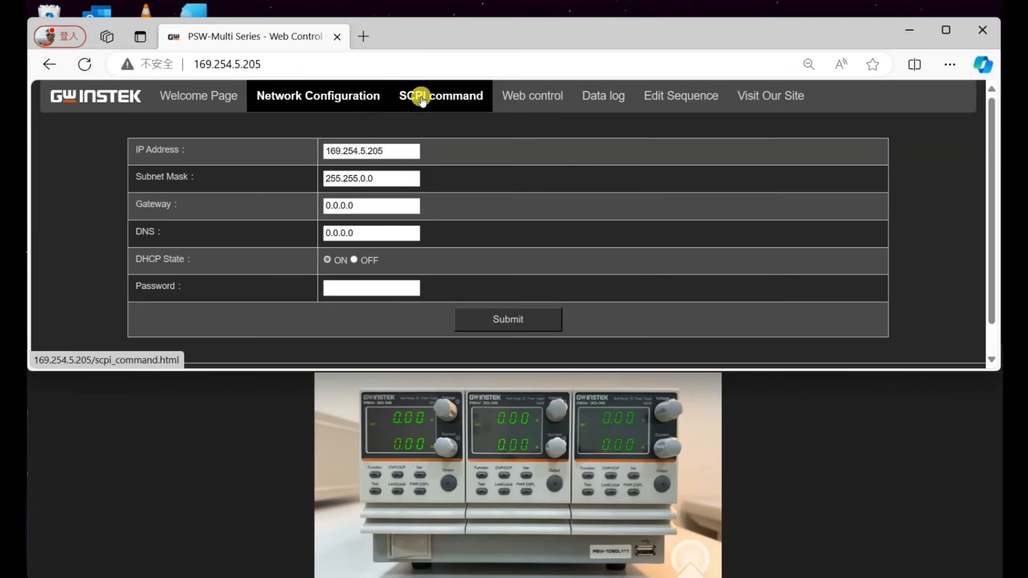
left_click(421, 97)
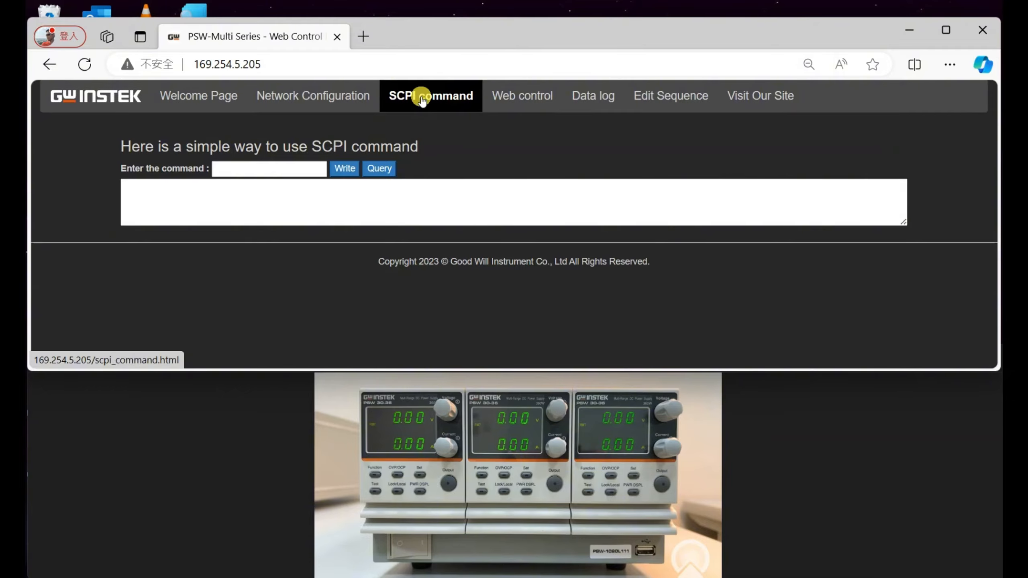
left_click(300, 171)
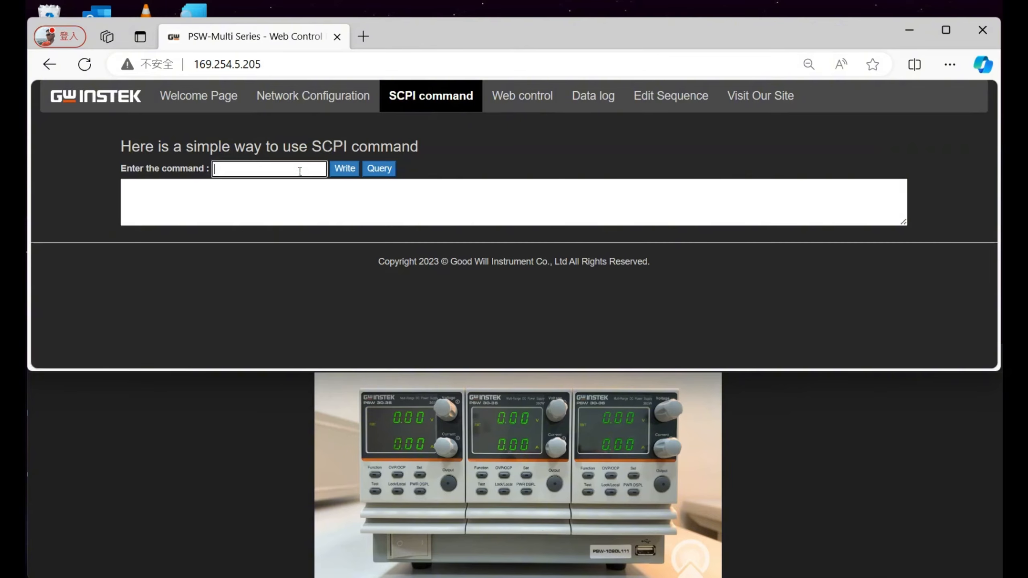
type("*I")
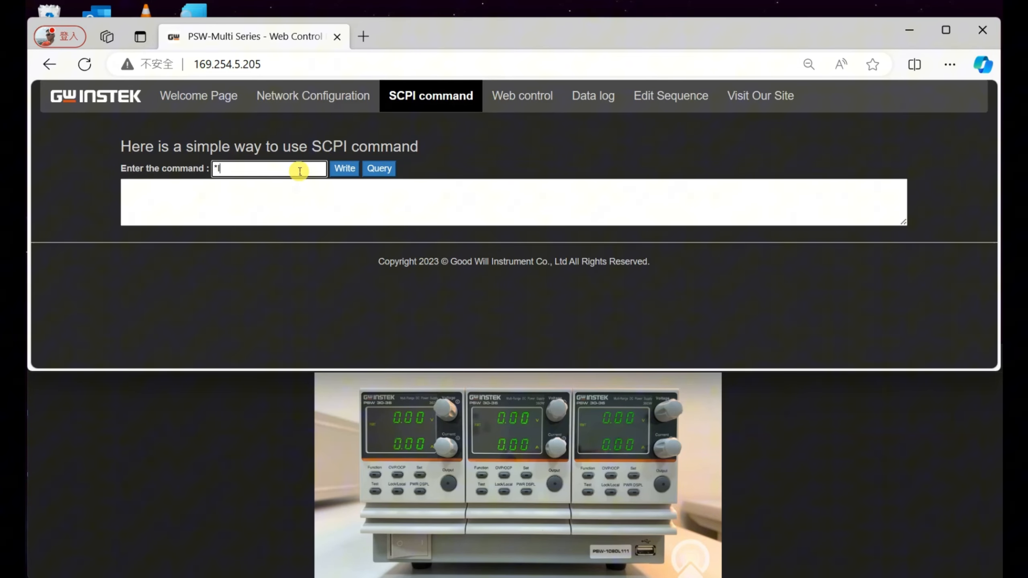
left_click(334, 171)
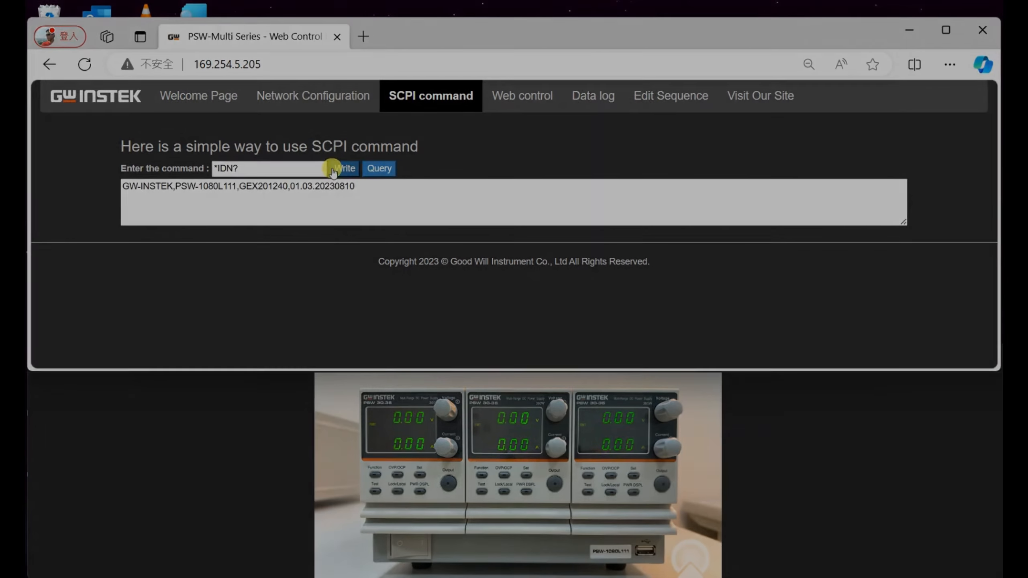
Open the web control page and switch on the outputs of CH1, CH2 and CH3 one by one
left_click(523, 96)
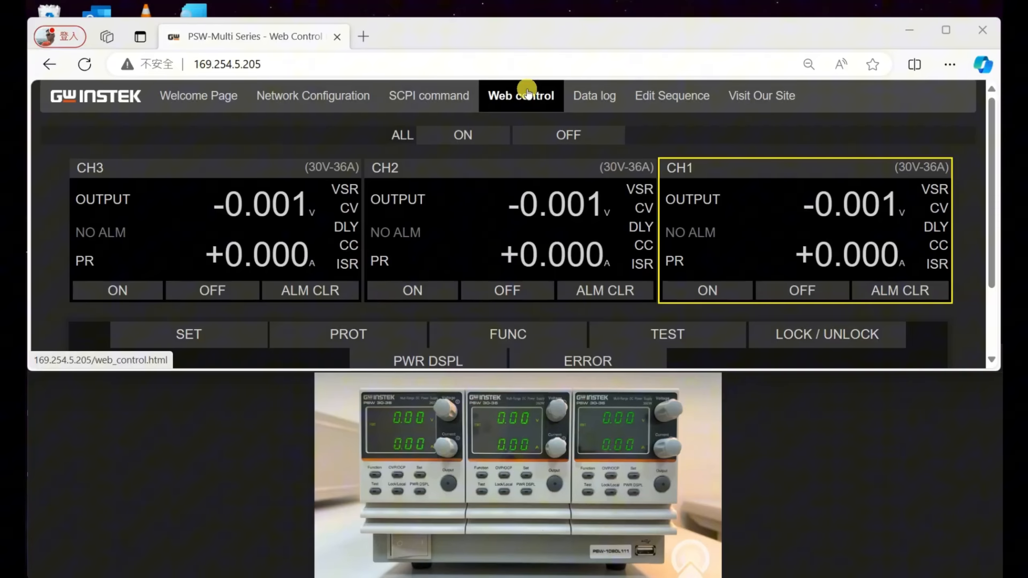
left_click(727, 290)
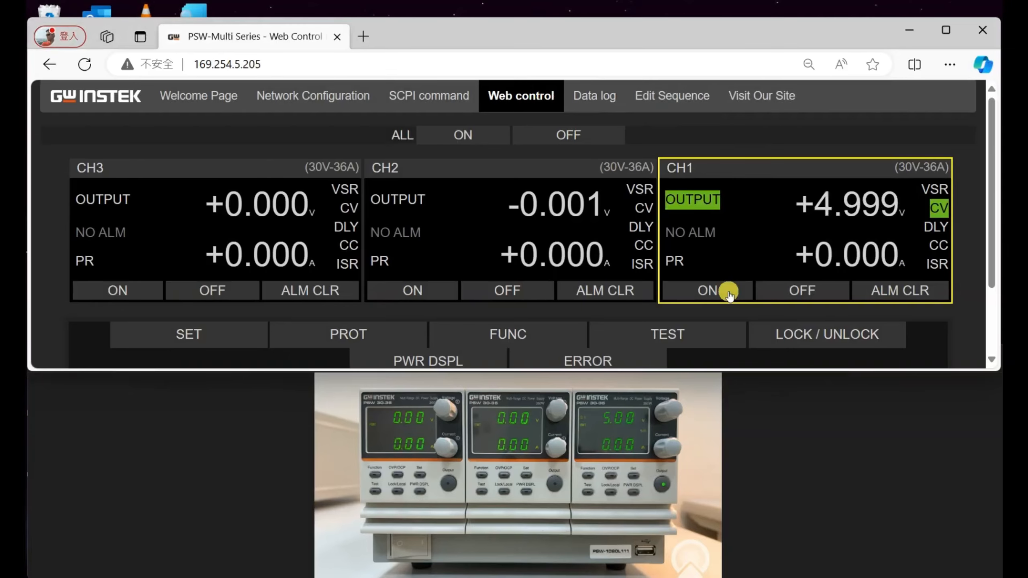
left_click(445, 290)
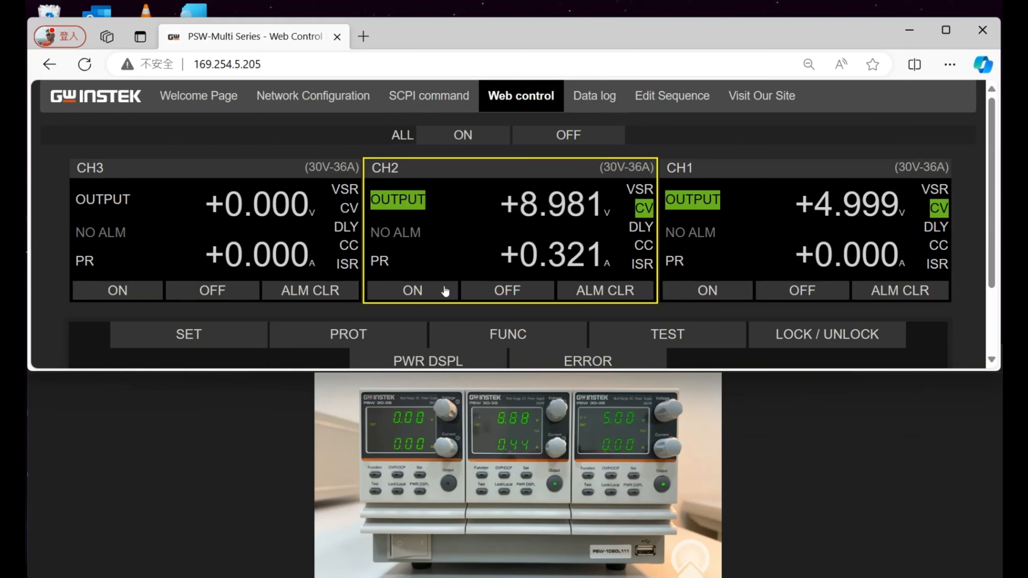
left_click(138, 290)
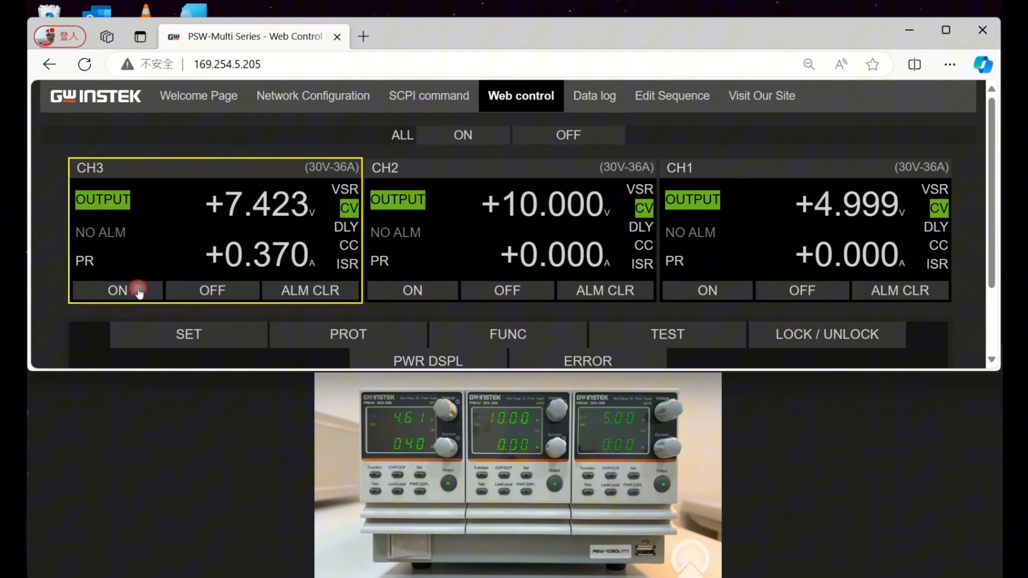
Switch off the outputs of CH1, CH2 and CH3 individually
left_click(808, 294)
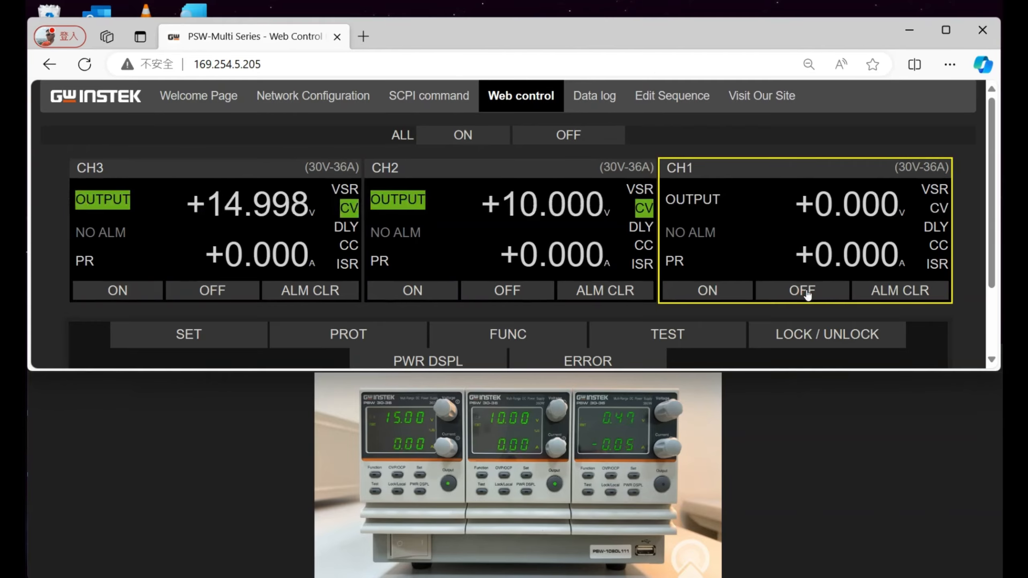
left_click(522, 288)
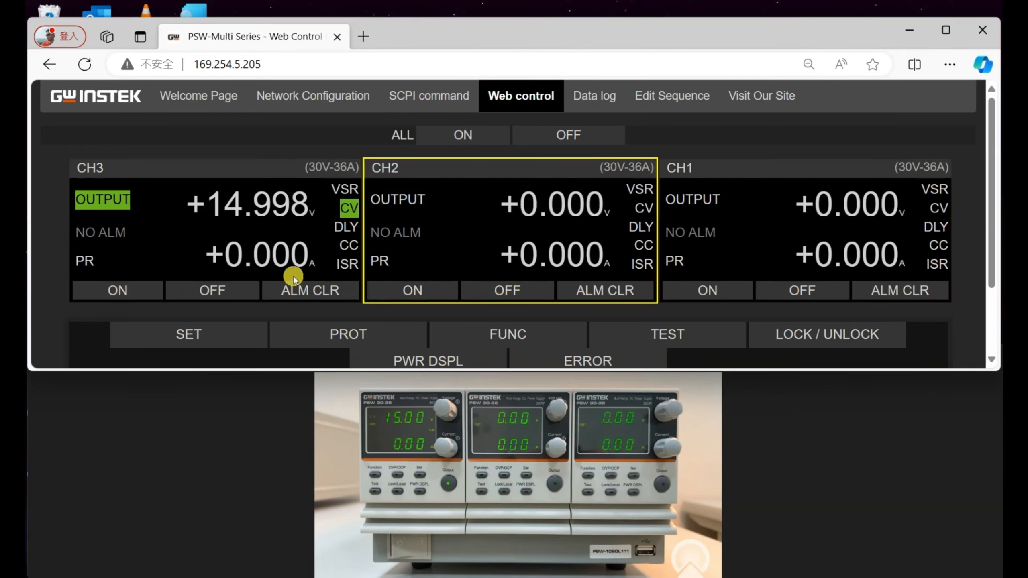
left_click(218, 289)
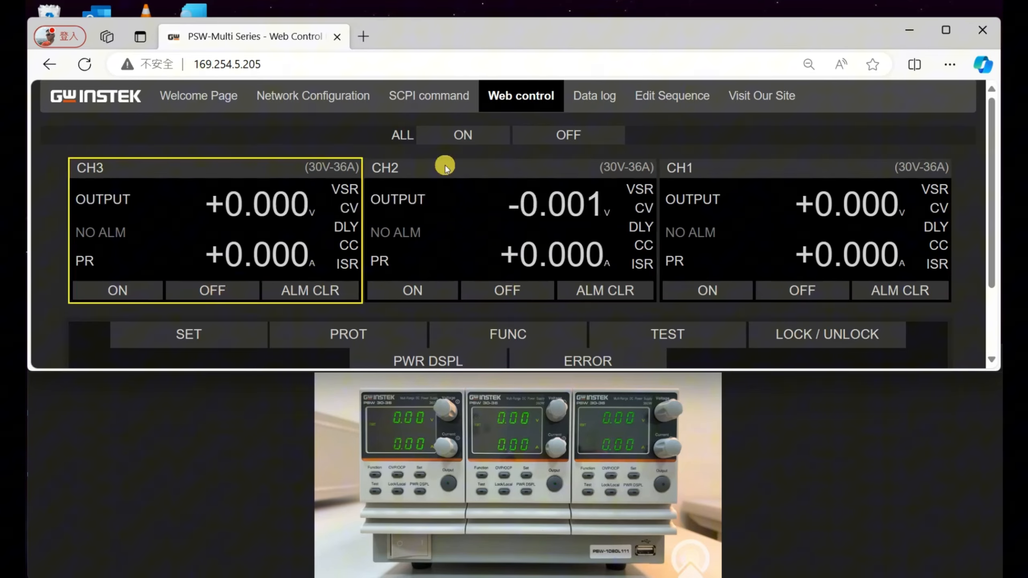
Switch all three channel outputs on together and off again with the common output control
left_click(463, 135)
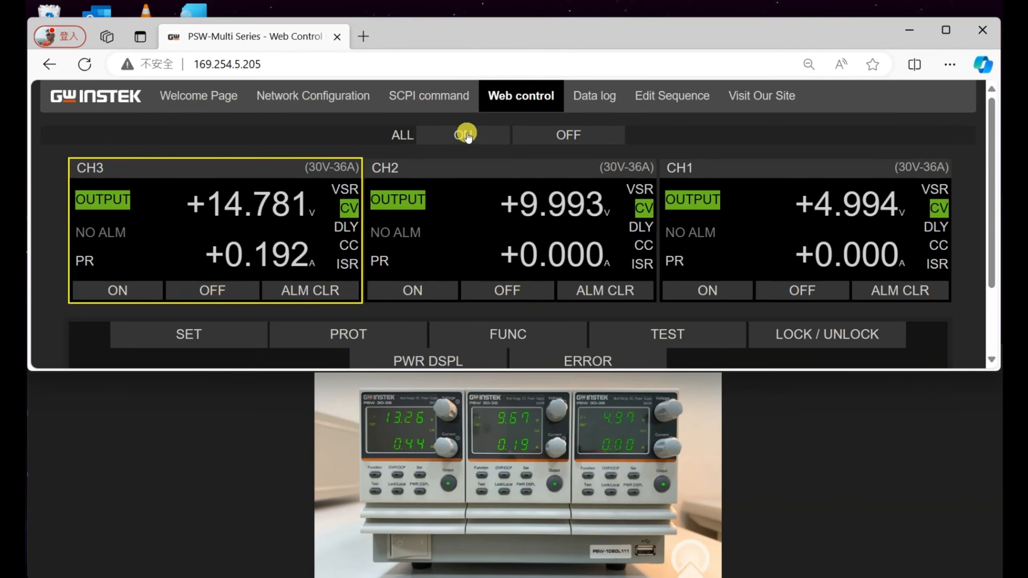
left_click(544, 137)
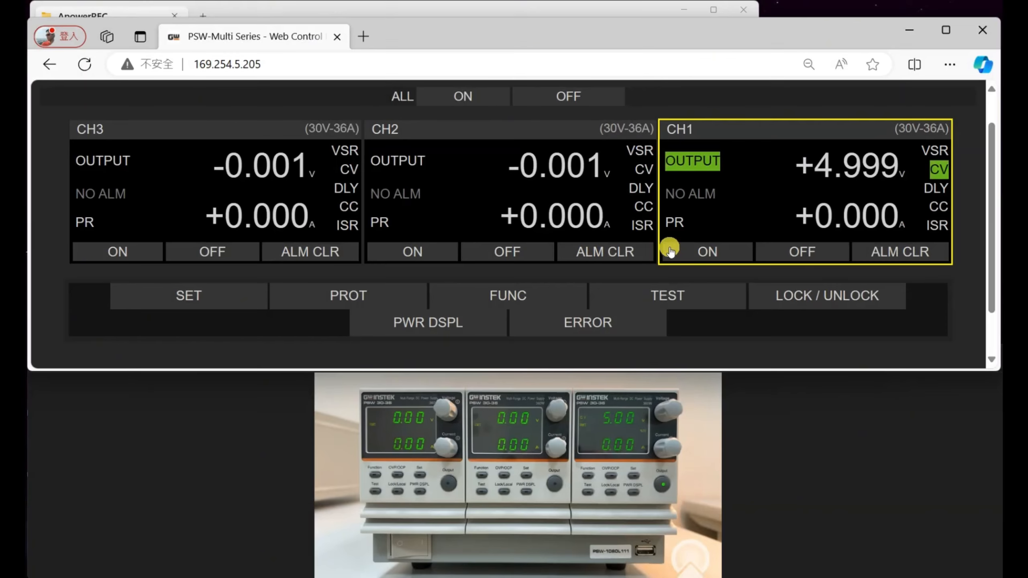
Set the CH1 output voltage to 8 V and return it to 5 V
left_click(254, 298)
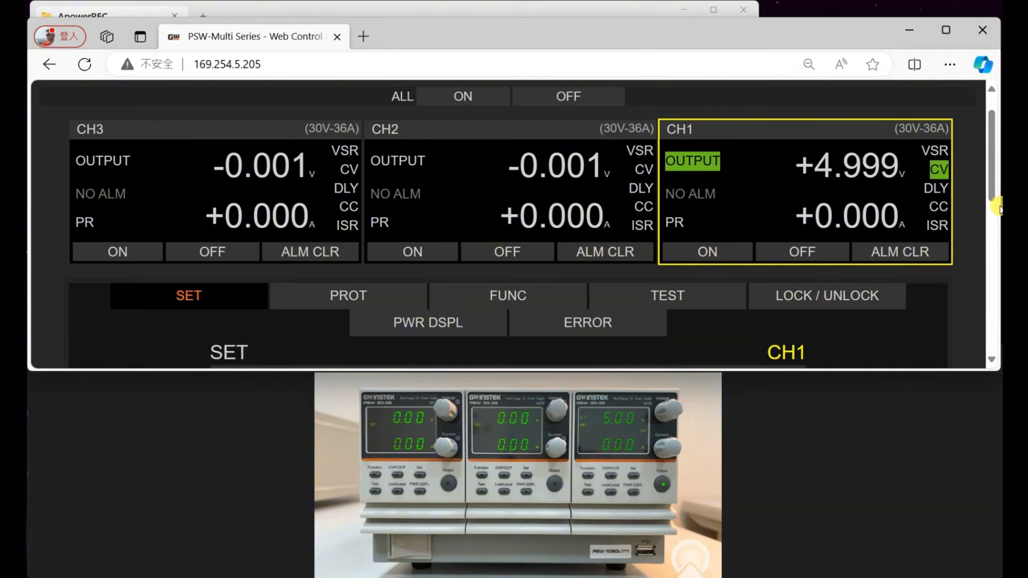
left_click_drag(997, 209, 993, 243)
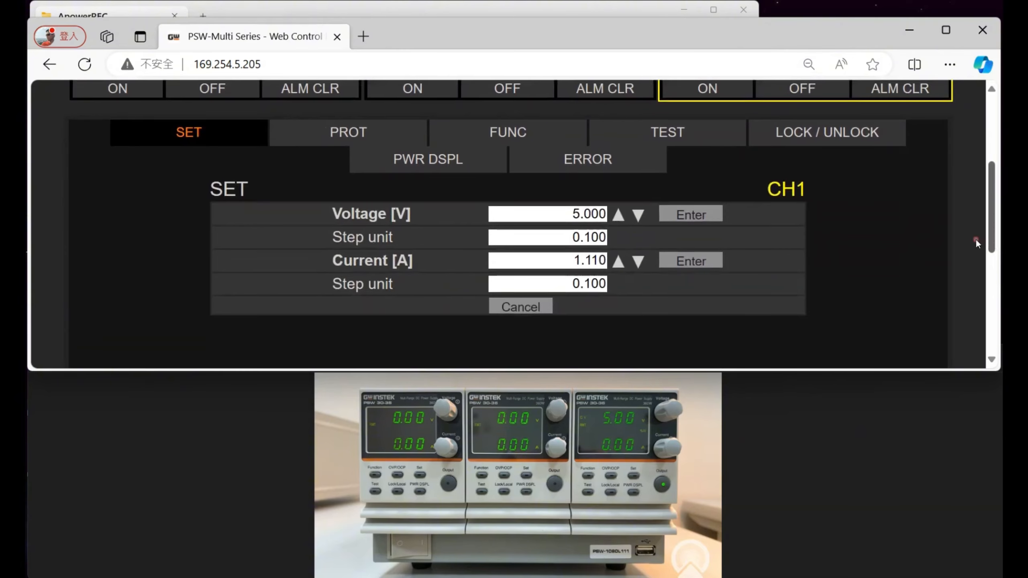
double_click(568, 214)
type("8")
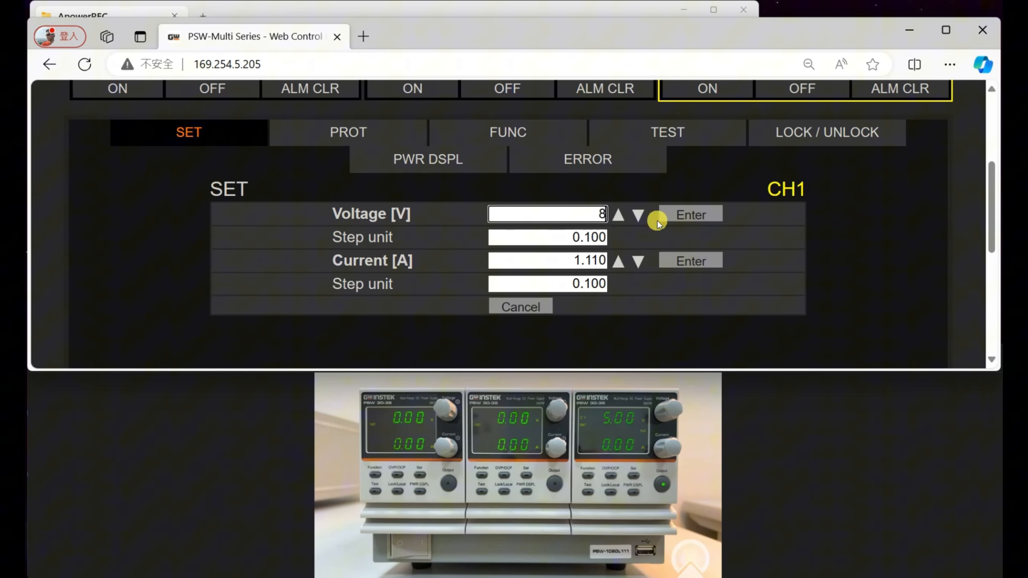
left_click(674, 222)
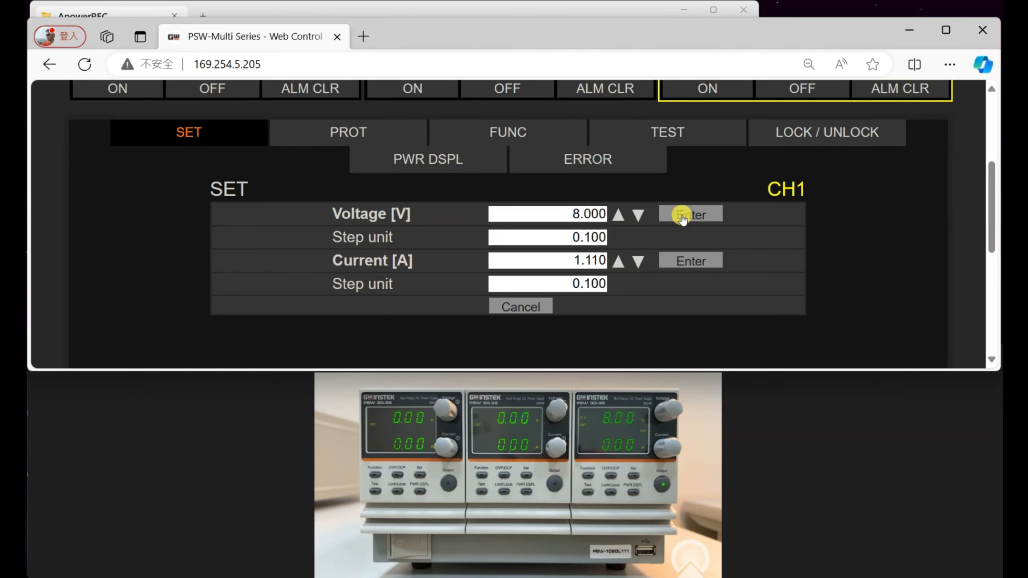
left_click_drag(568, 219, 608, 216)
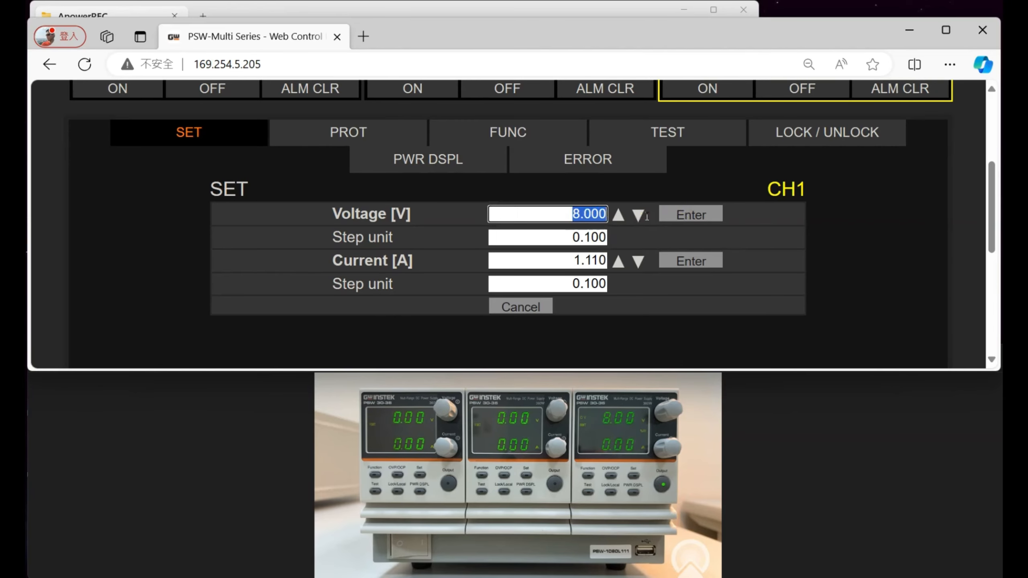
left_click(697, 214)
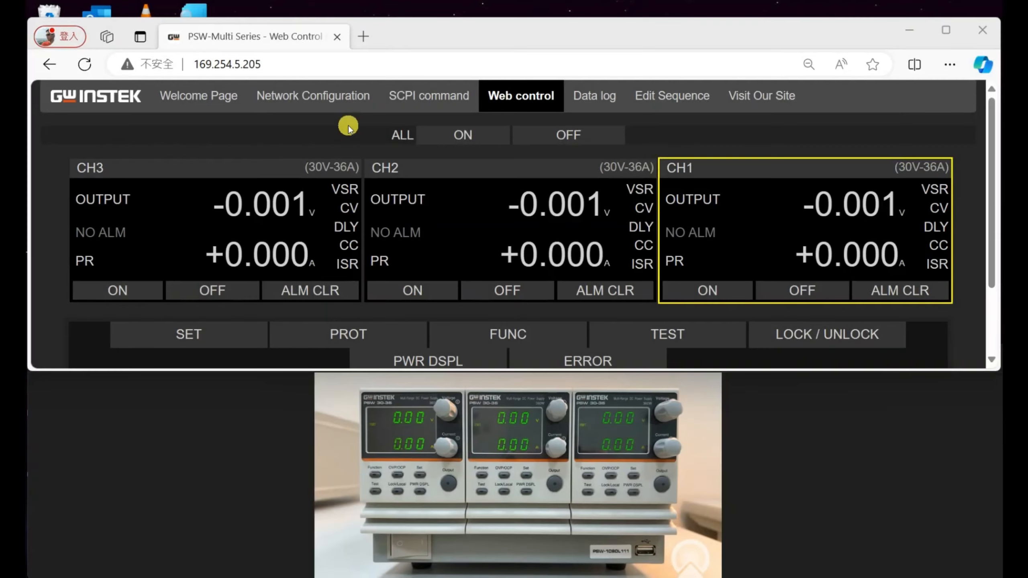
Set Output synchronize to ALL ON in the CH1 function settings
left_click(530, 334)
left_click_drag(991, 129, 944, 278)
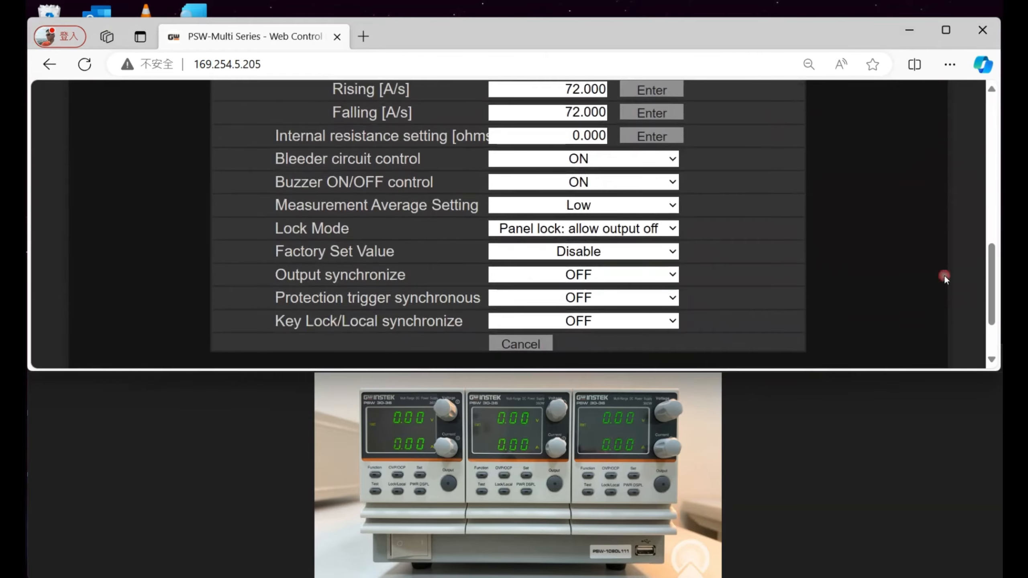
left_click(672, 276)
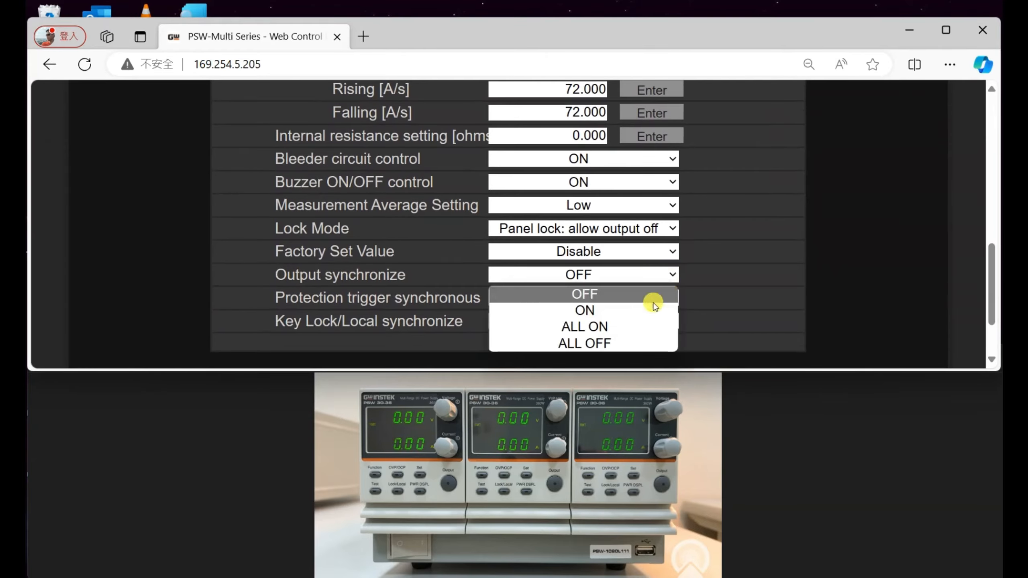
left_click(647, 331)
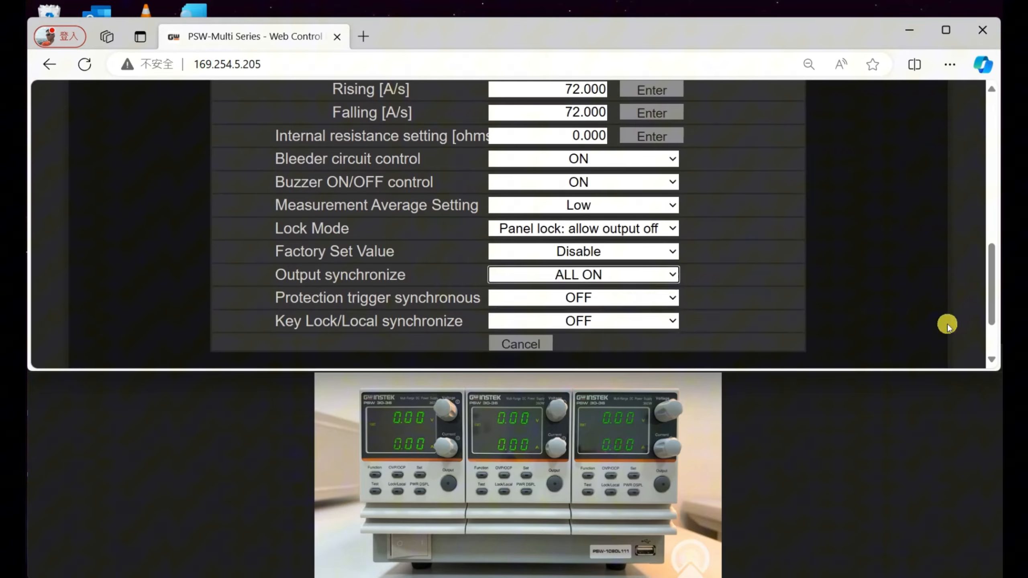
Try the synchronized outputs by switching on from CH1, off from CH2, on from CH3 and off from CH1
left_click_drag(989, 303, 1000, 210)
scroll(975, 222, "up", 5)
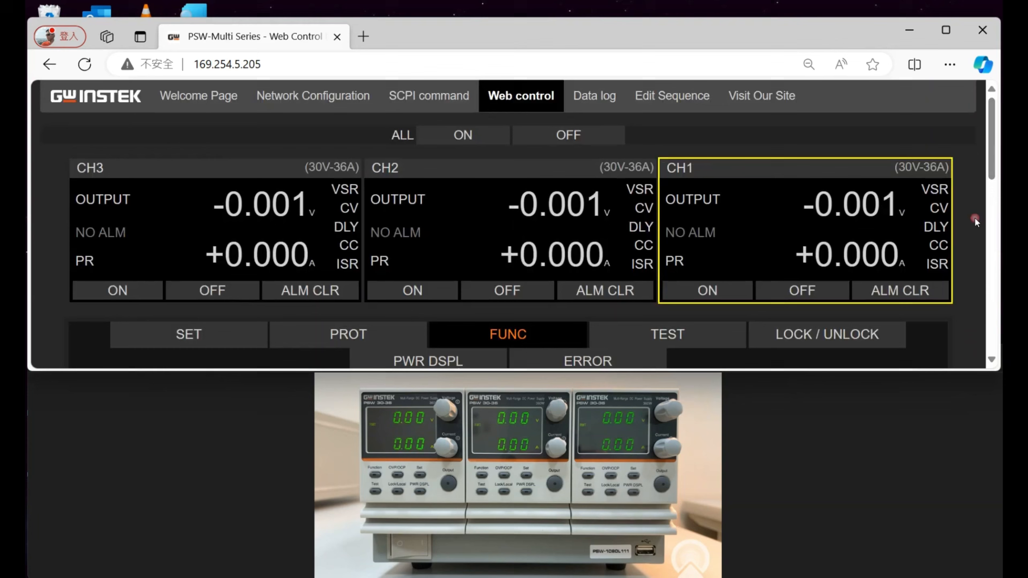
left_click(712, 292)
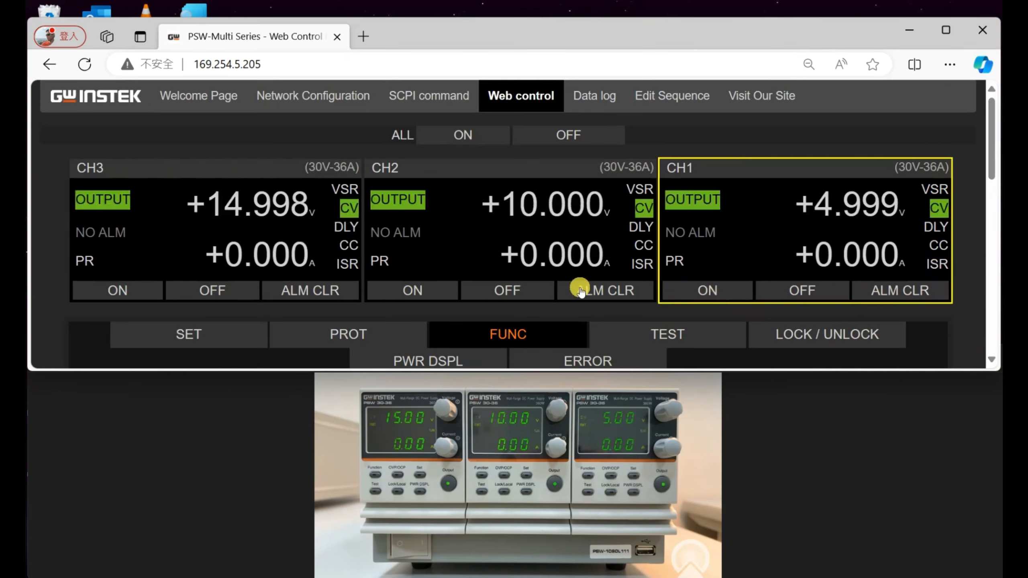
left_click(512, 290)
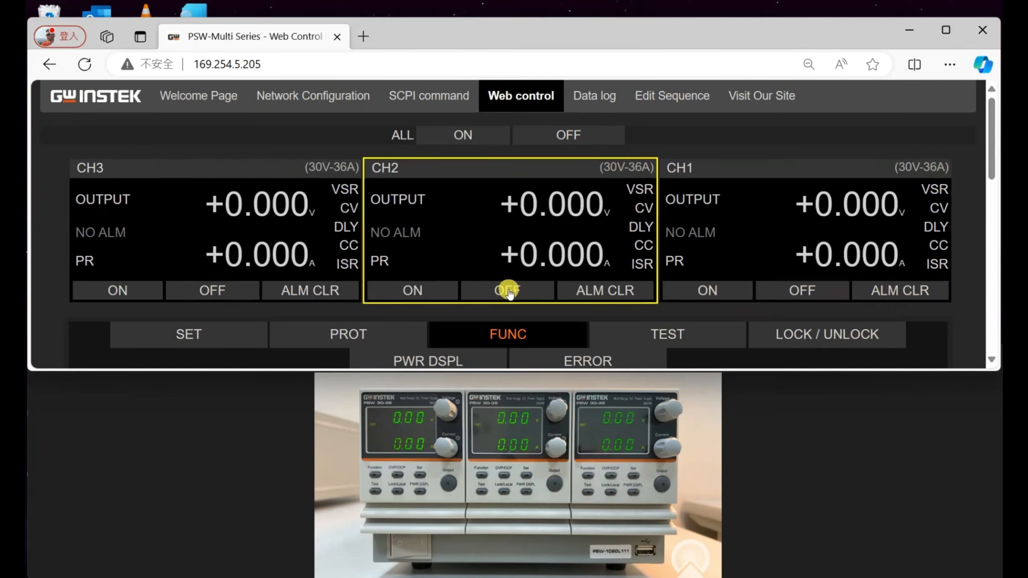
left_click(144, 292)
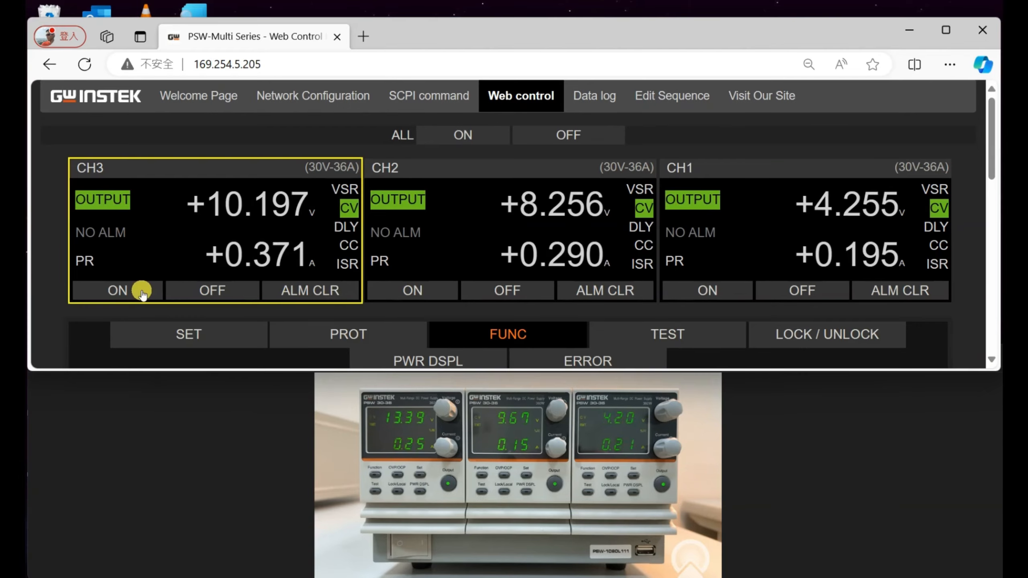
left_click(798, 291)
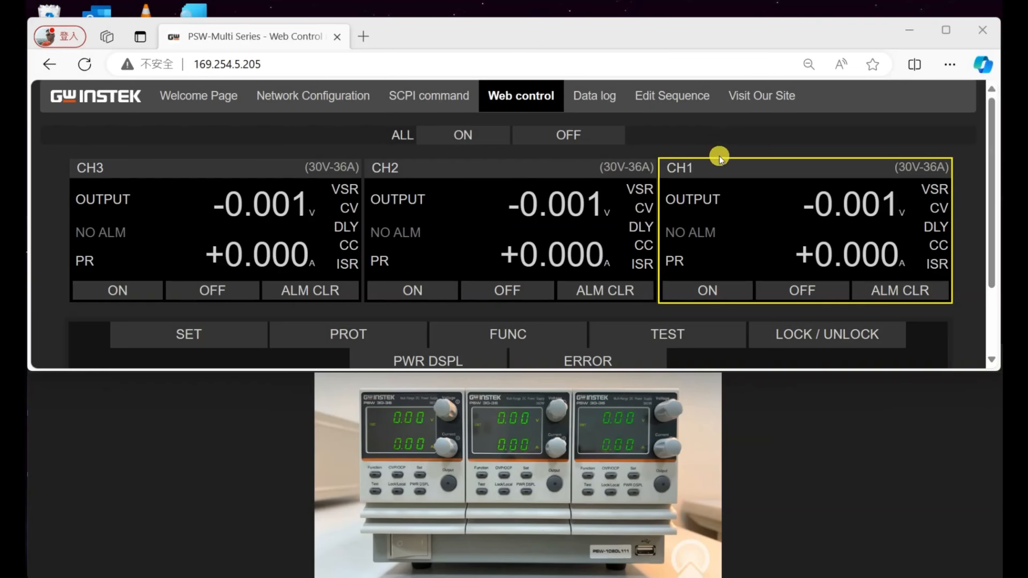
Load test script t002 on CH1 and run it
left_click(666, 334)
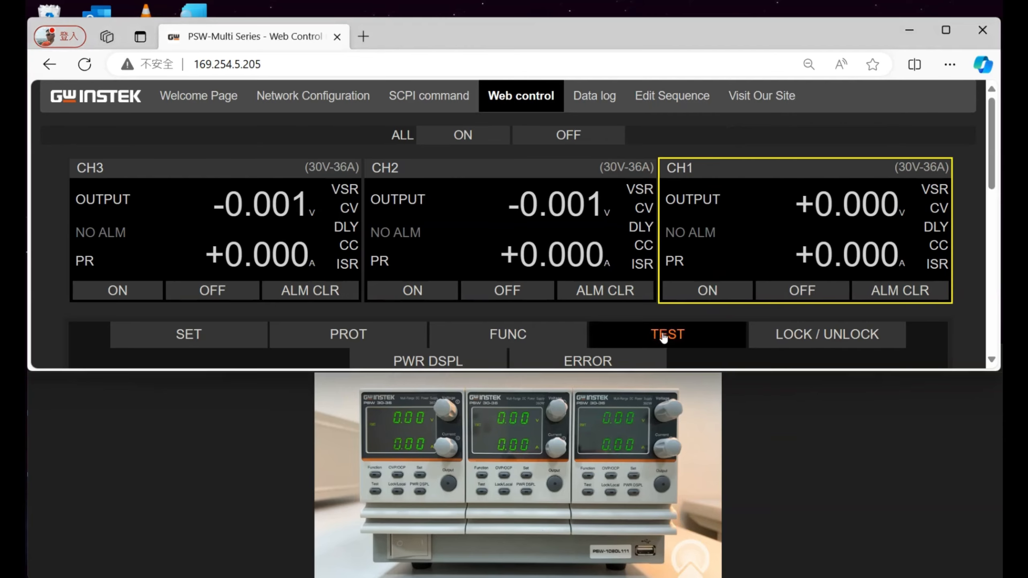
scroll(786, 239, "down", 1)
scroll(786, 239, "down", 2)
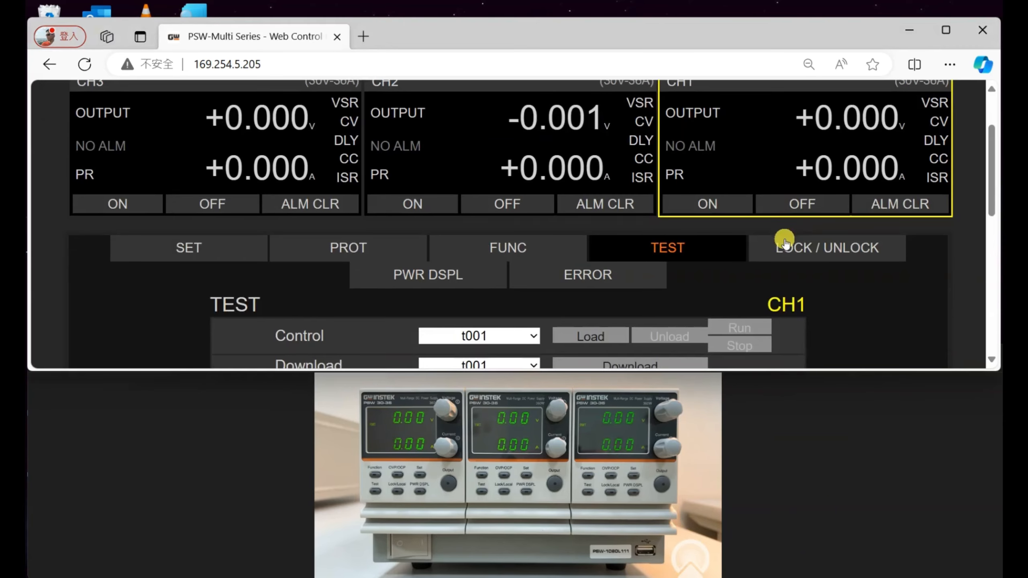
left_click(535, 336)
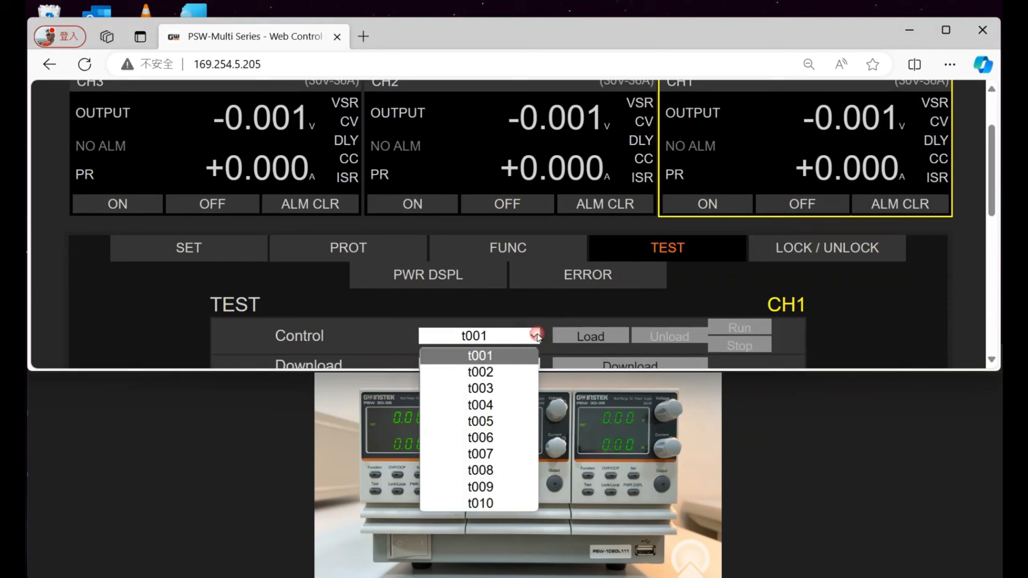
left_click(500, 373)
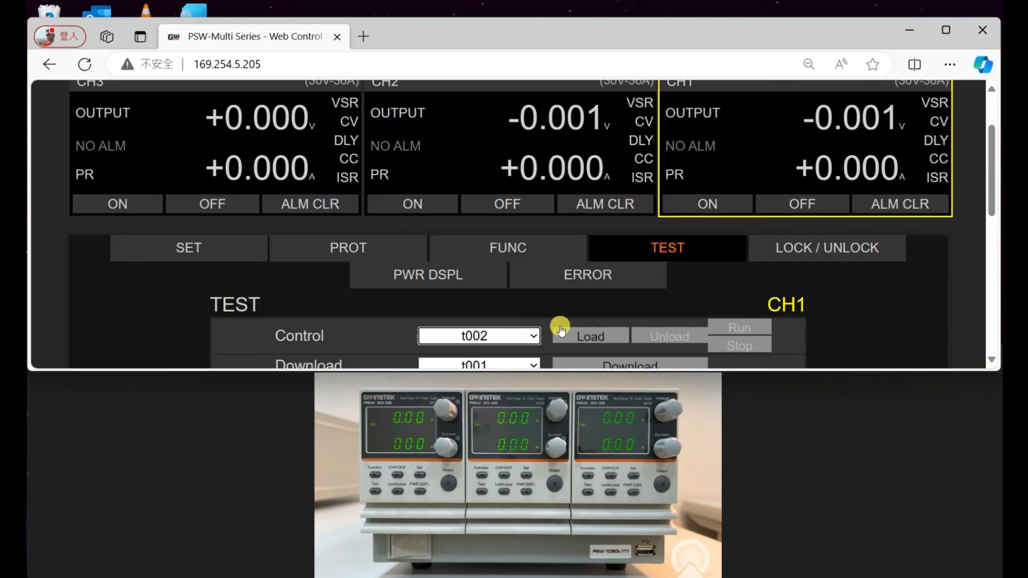
left_click(601, 337)
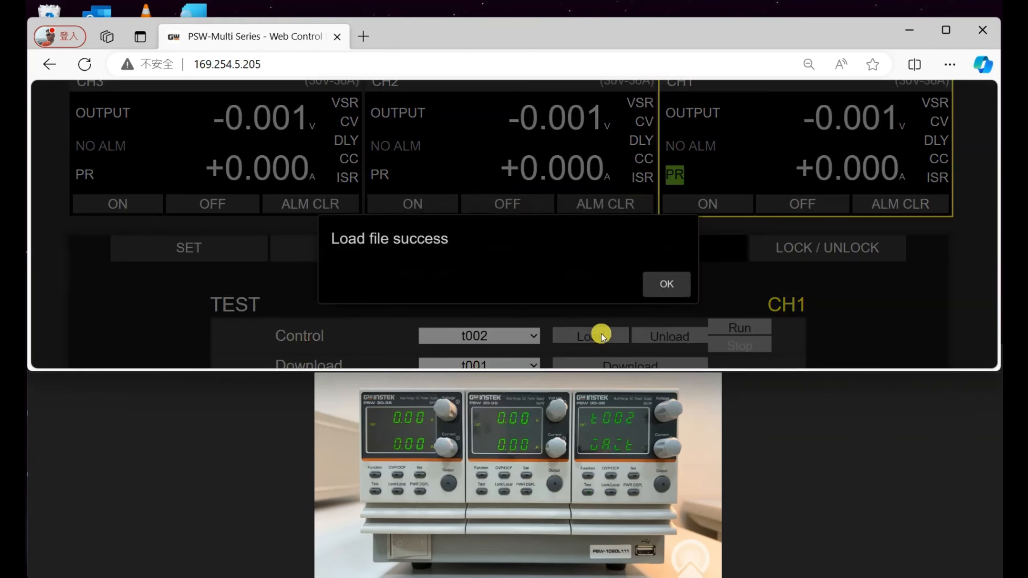
left_click(672, 284)
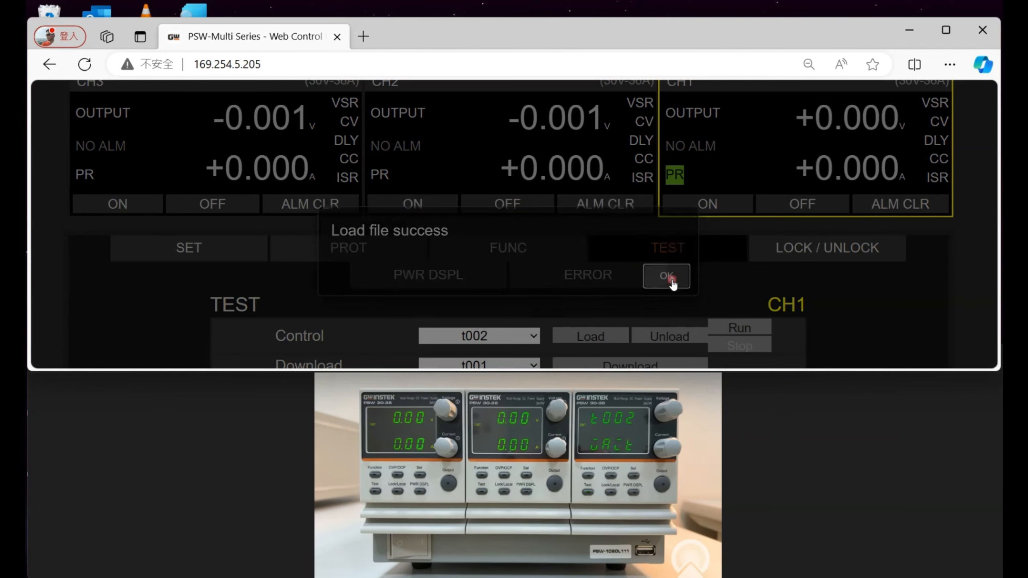
left_click(740, 328)
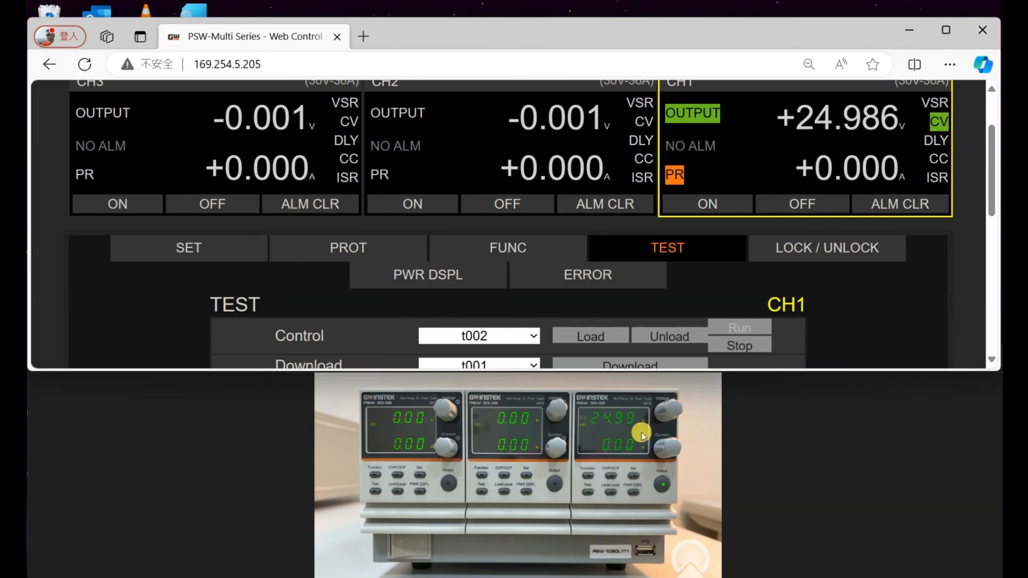
Load test script t002 on CH2 and run it
left_click(510, 149)
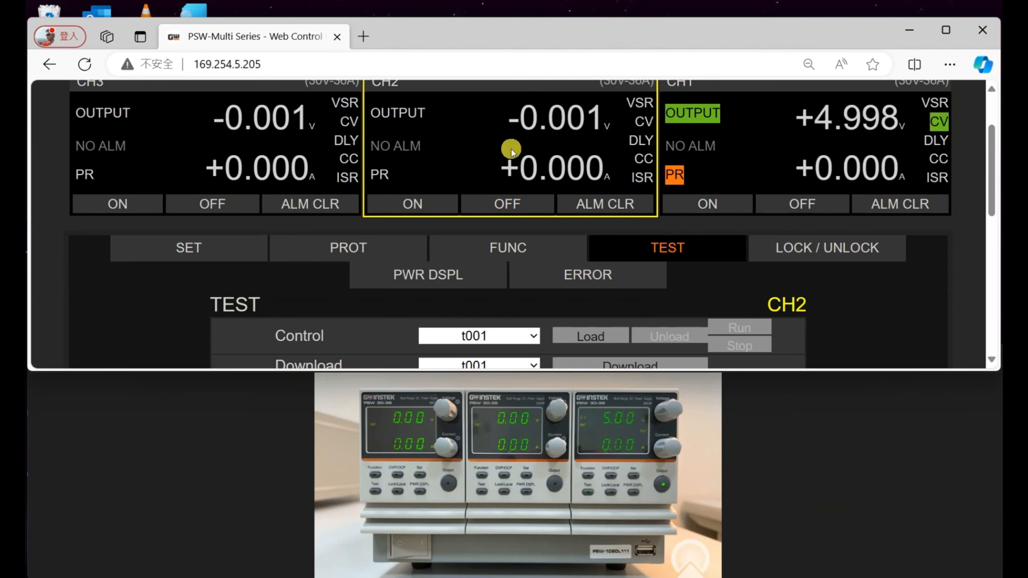
left_click(538, 335)
left_click(510, 369)
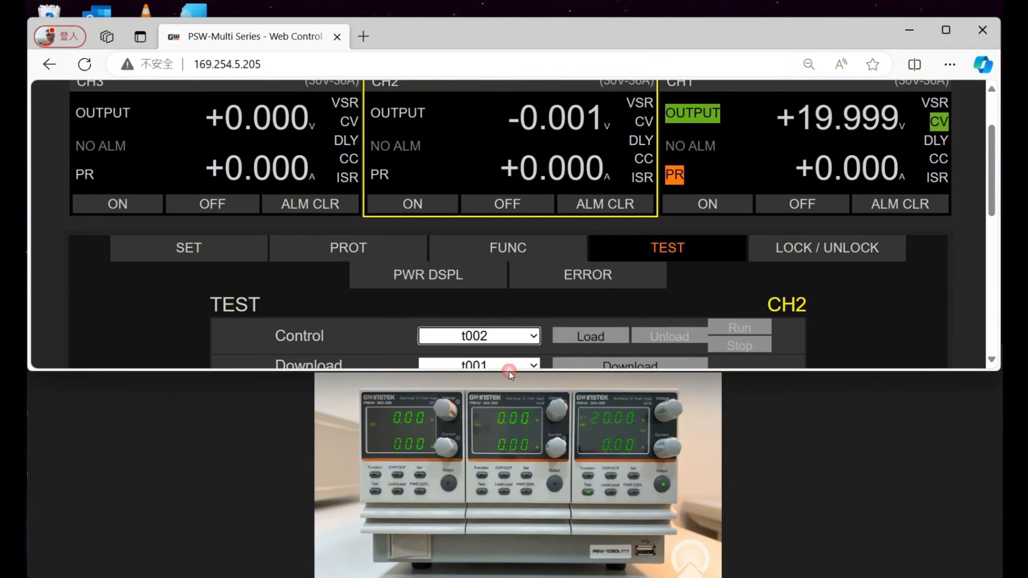
left_click(591, 336)
left_click(667, 284)
left_click(735, 327)
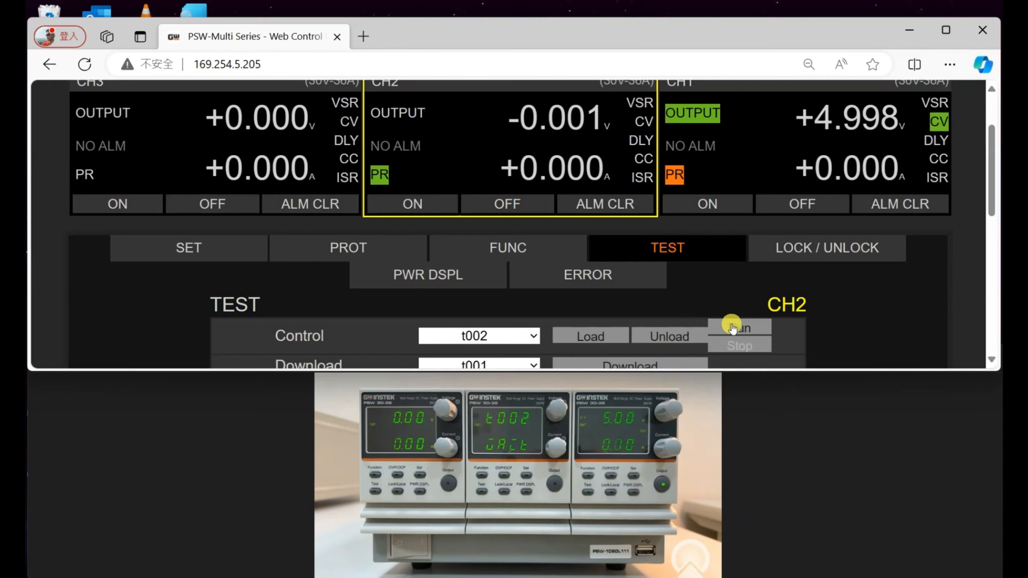
Load test script t002 on CH3 and run it
left_click(285, 83)
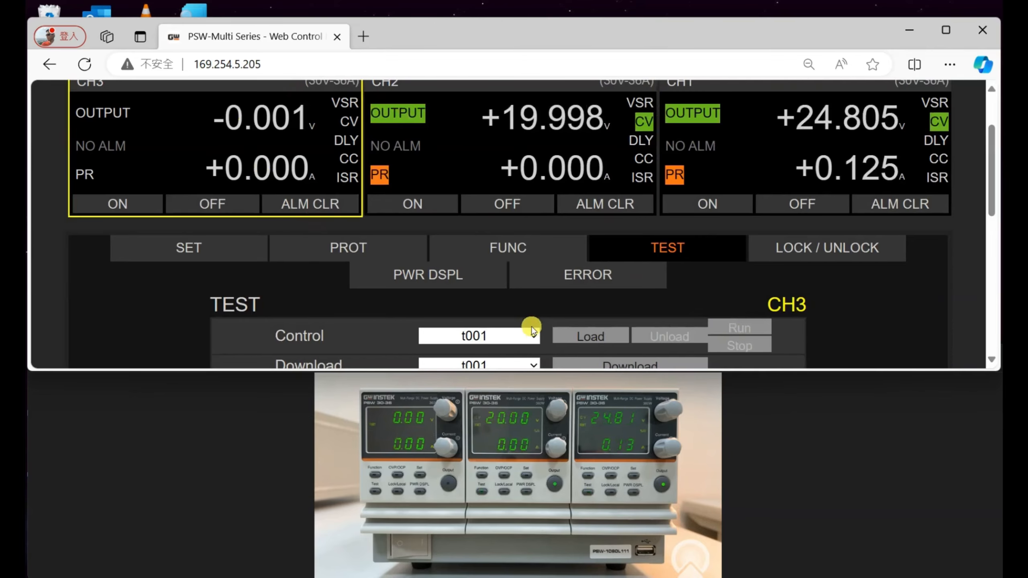
left_click(533, 336)
left_click(517, 370)
left_click(585, 336)
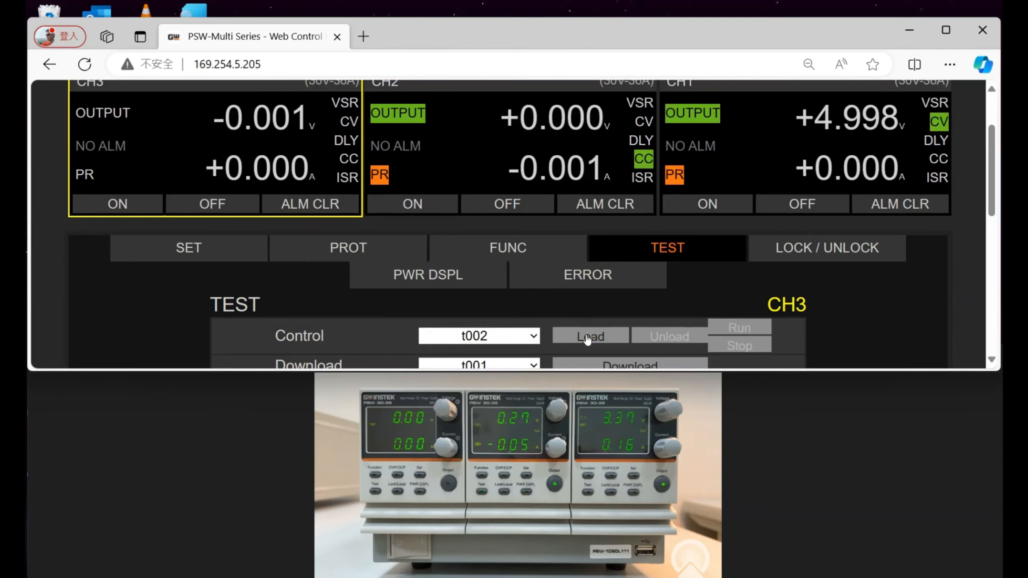
left_click(663, 284)
left_click(743, 329)
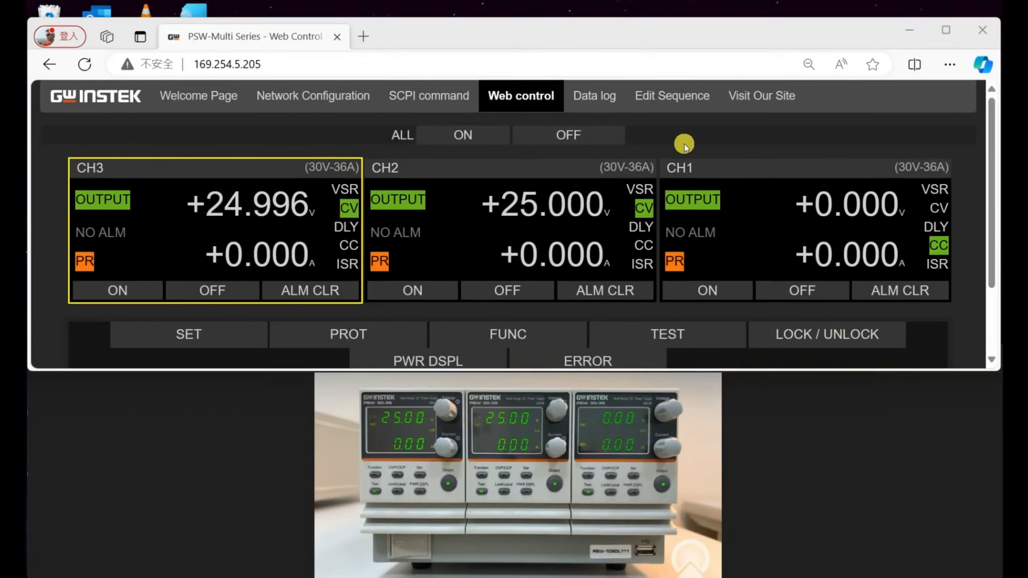
Record a data log of CH2 and CH3 together for several samples, then stop the logging
left_click(594, 97)
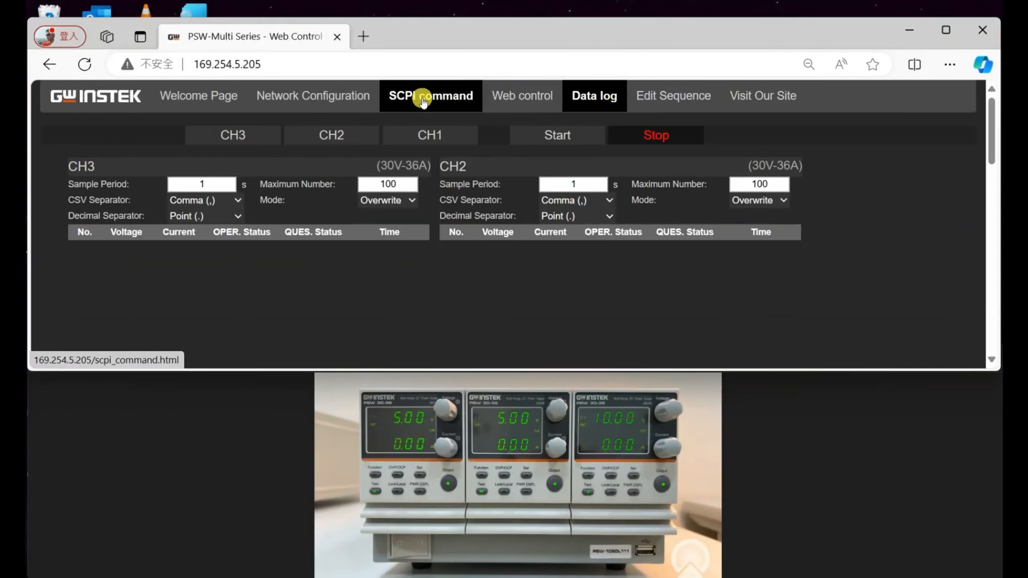
left_click(328, 133)
left_click(267, 138)
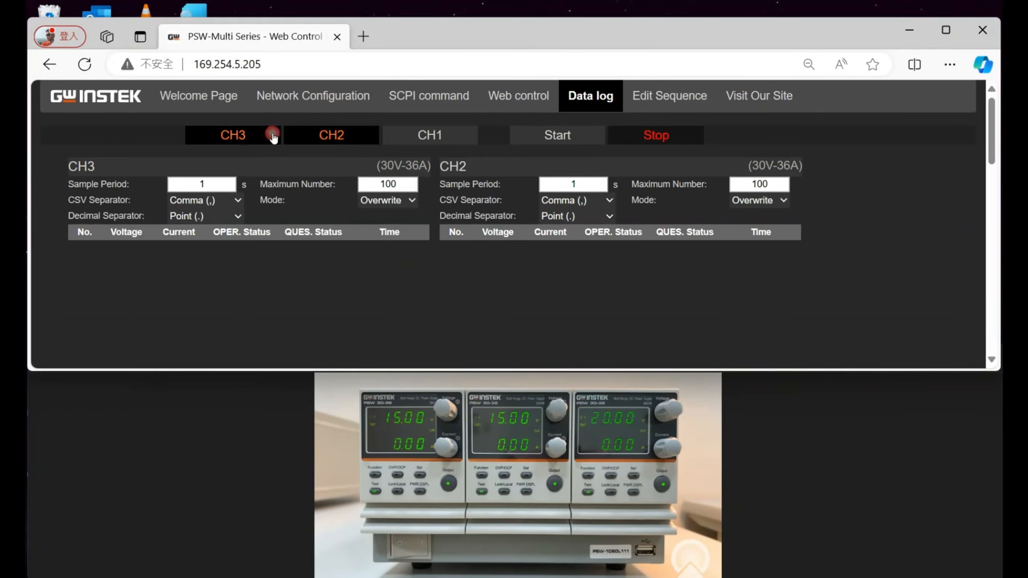
left_click(568, 136)
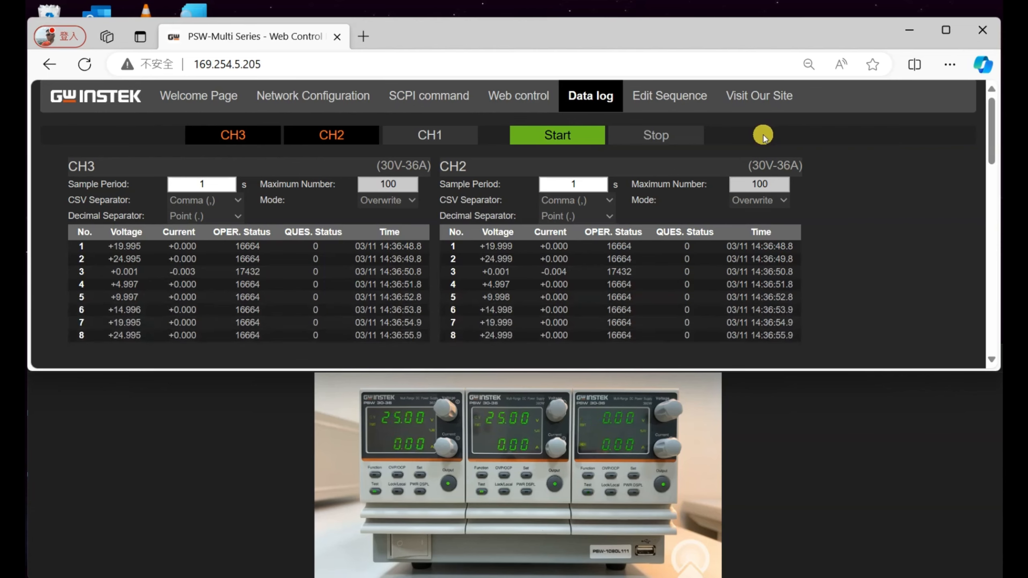
left_click(666, 136)
Export the CH2 data log to CSV and open the downloaded file
left_click_drag(991, 126, 995, 196)
left_click(752, 326)
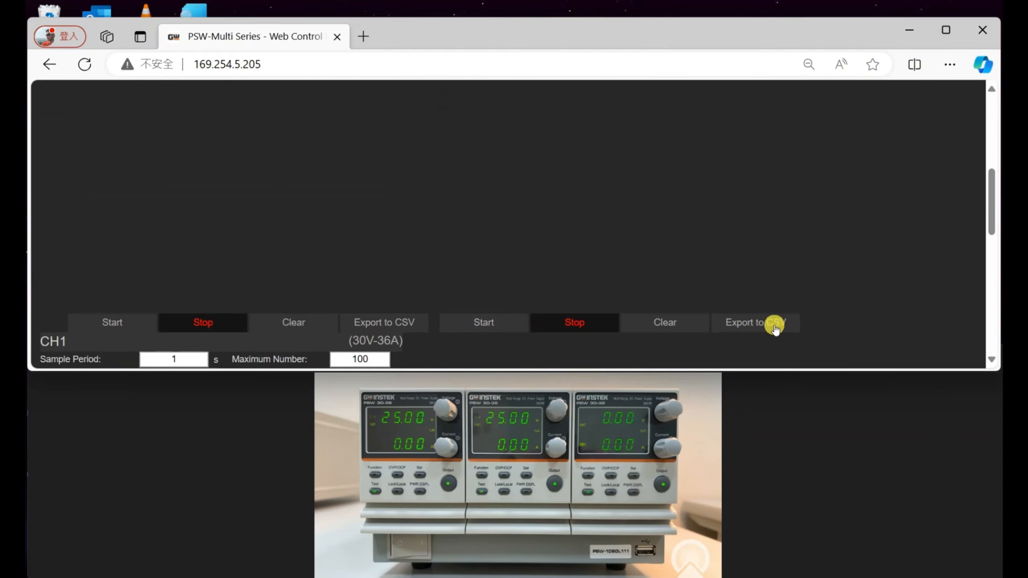
left_click(746, 329)
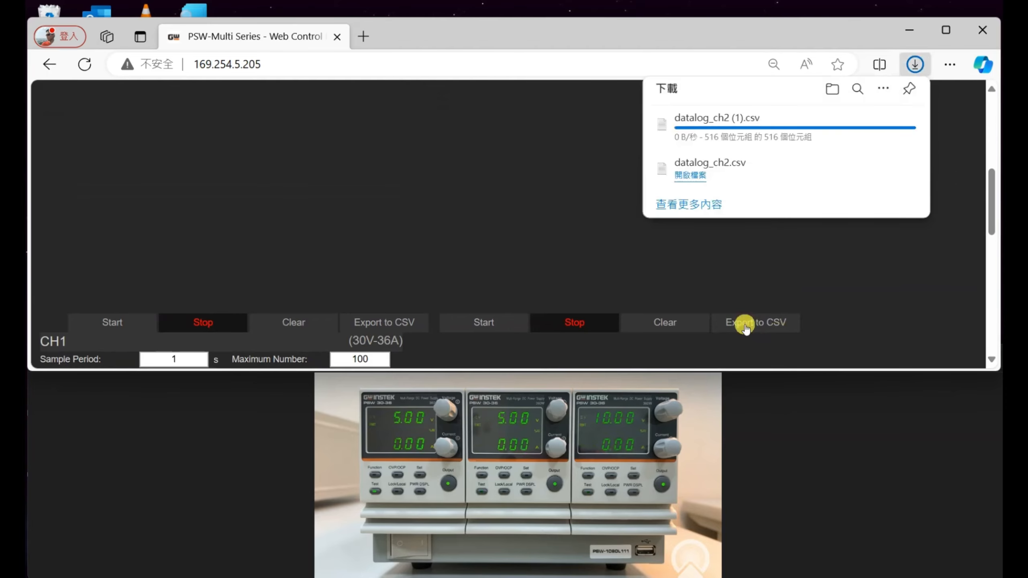
left_click(690, 130)
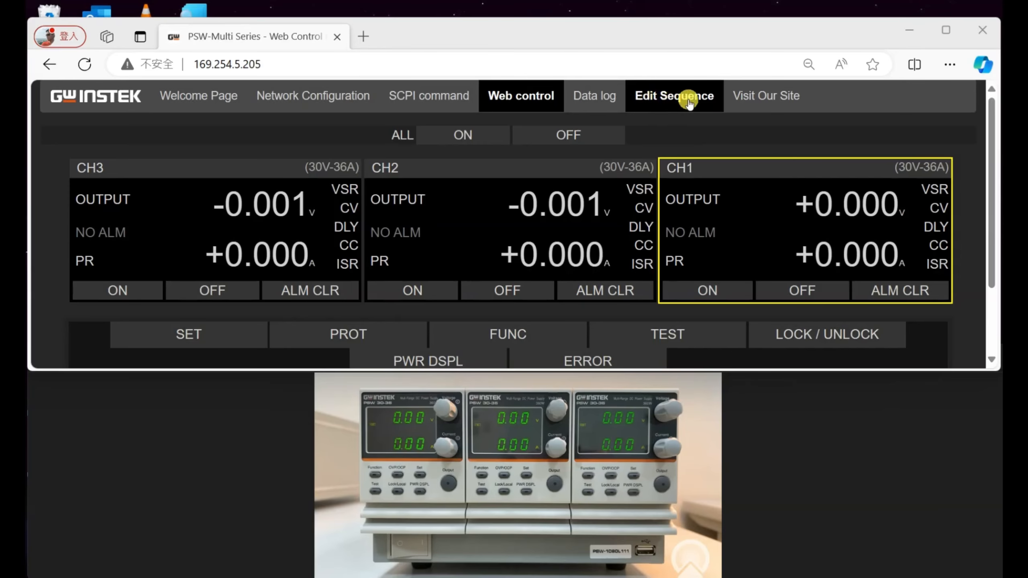
Start a sequence in Edit Sequence with Cycle Number 99, Step Start 1 and Step End 4
left_click(670, 100)
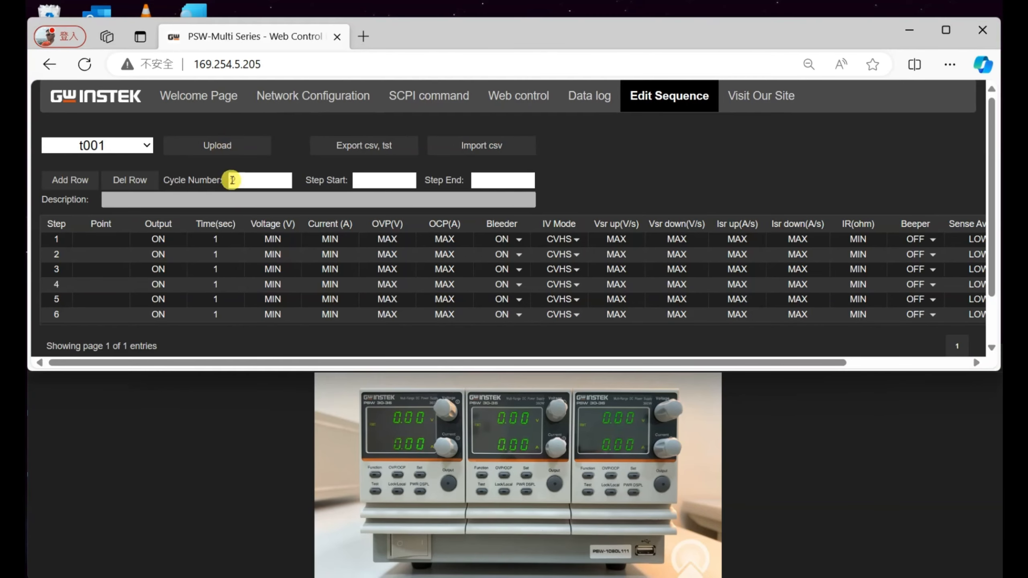
left_click(242, 183)
type("99")
left_click(381, 180)
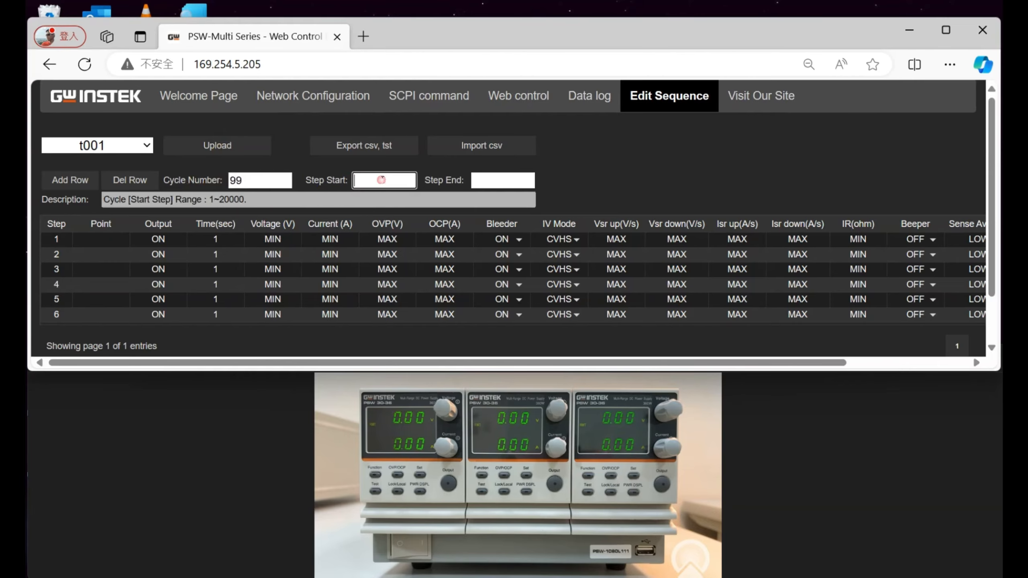
left_click(486, 180)
type("4")
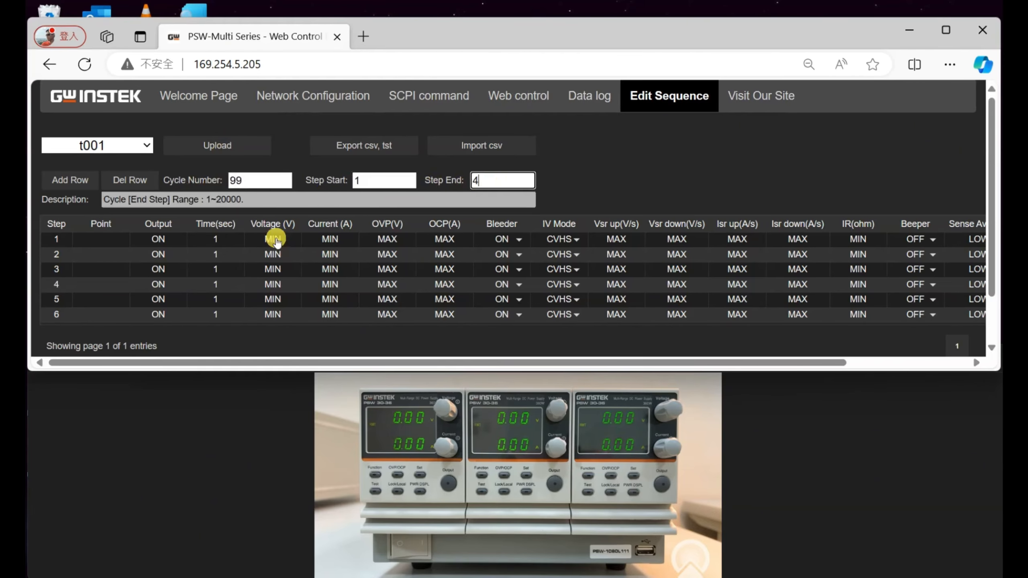
Set the voltages of sequence steps 1 to 4 to 5, 10, 15 and 20 V
left_click(278, 242)
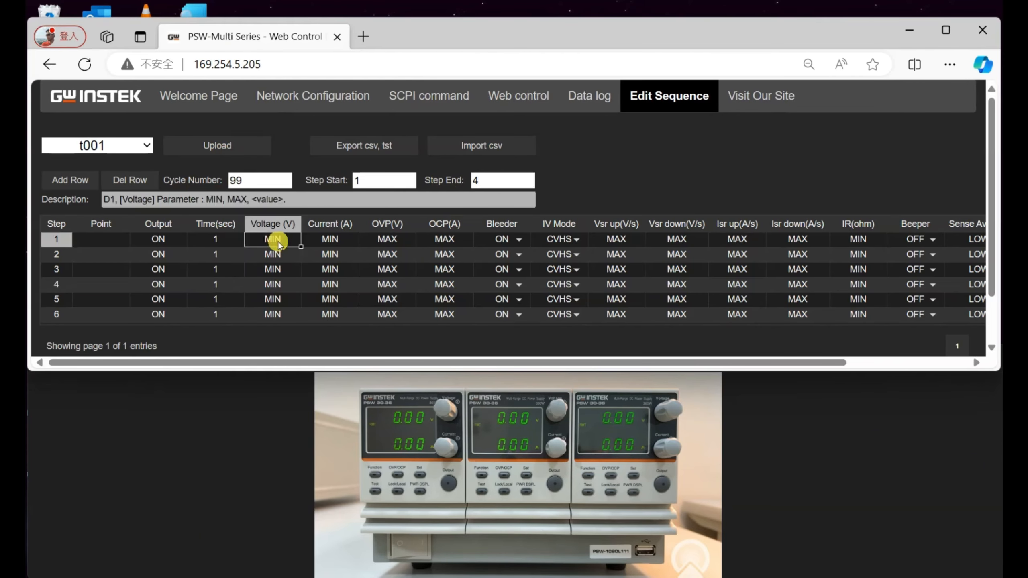
left_click(279, 254)
type("10")
left_click(283, 266)
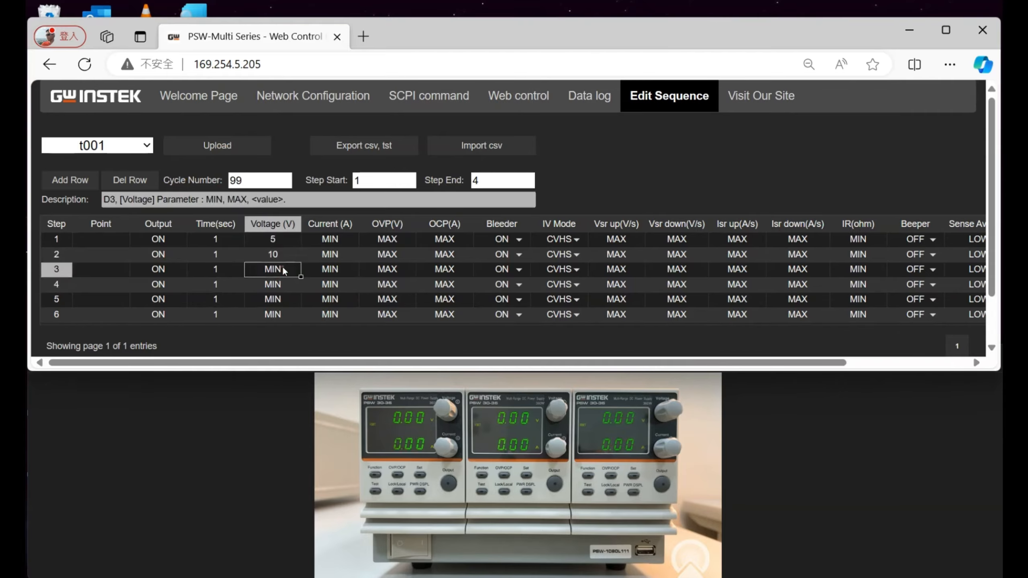
type("15")
left_click(283, 286)
type("20")
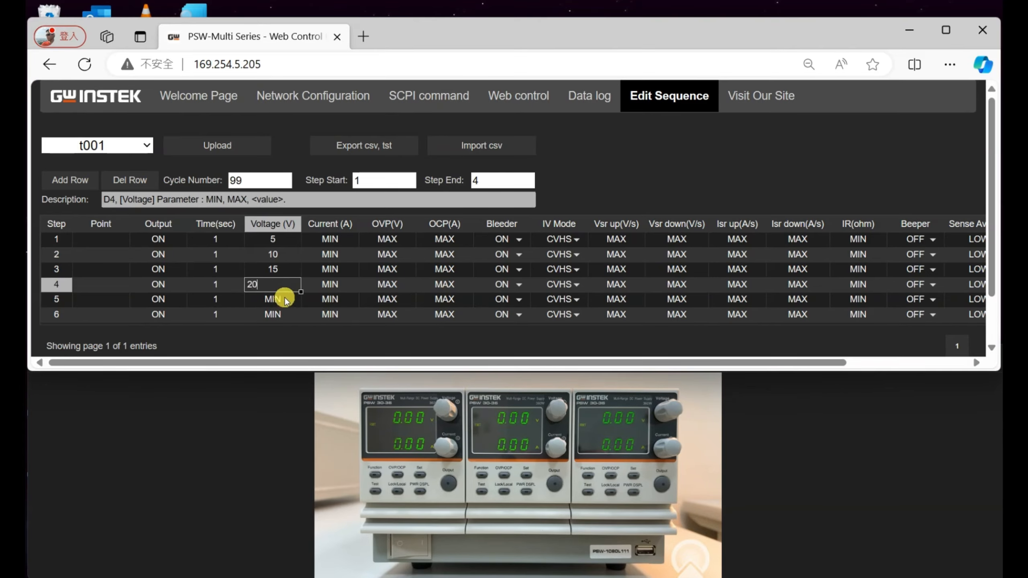
Set the current of sequence steps 1 and 2 to 1 A and 2 A, and fill the same pattern down to steps 3 and 4
left_click(336, 241)
type("1")
left_click(337, 253)
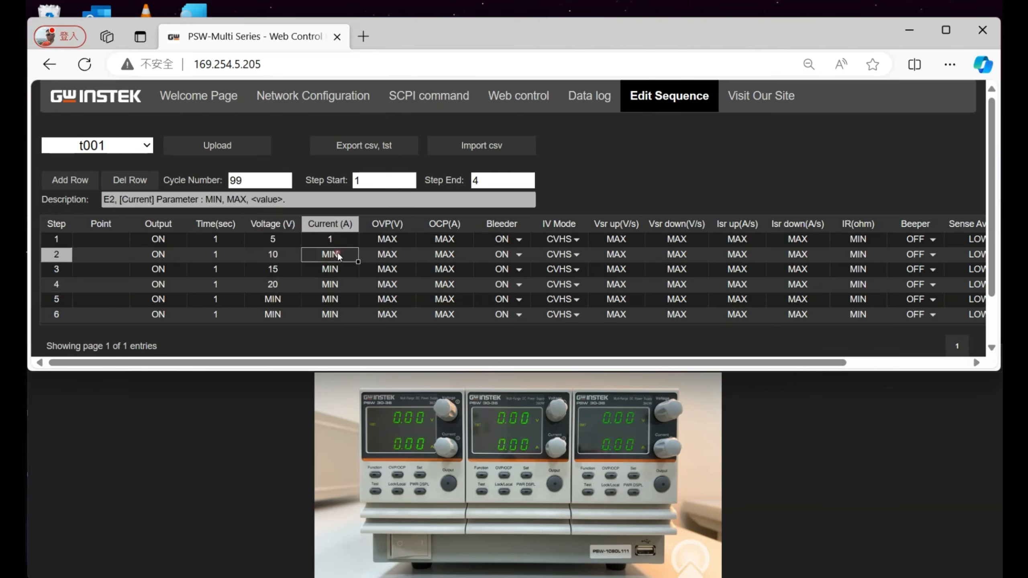
type("2")
left_click_drag(345, 240, 345, 255)
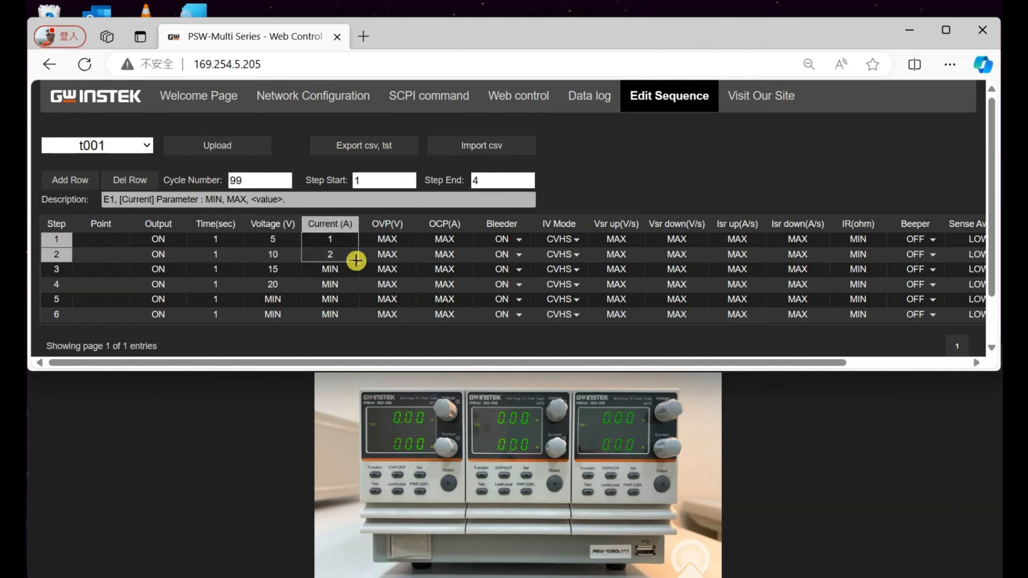
left_click_drag(352, 291, 353, 288)
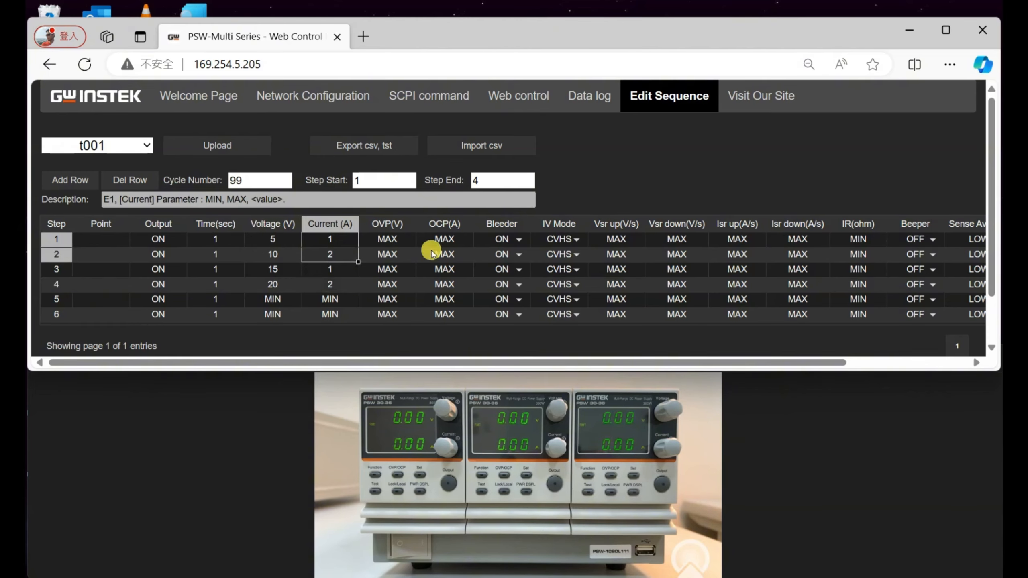
left_click(579, 186)
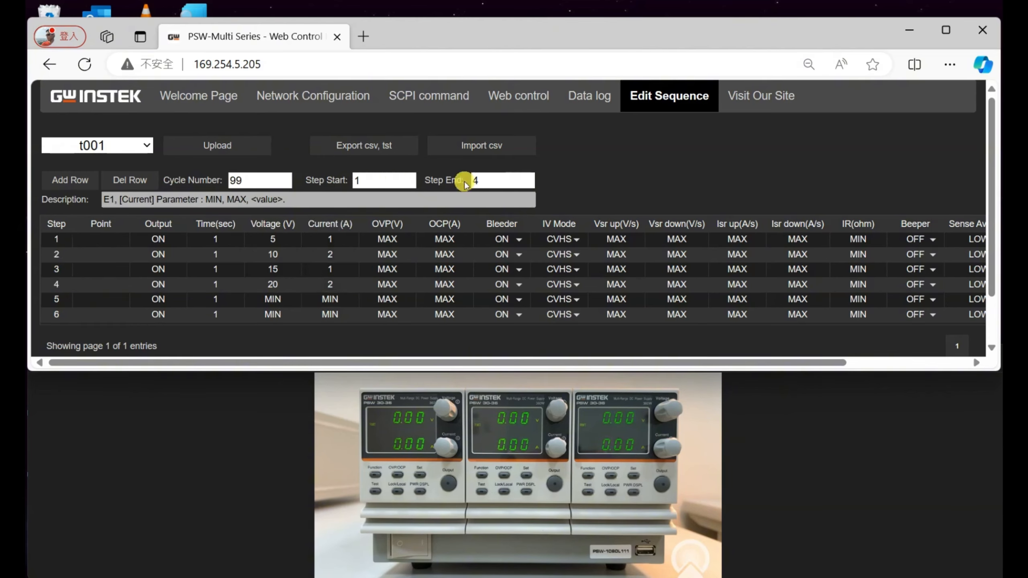
Upload the edited sequence to the power supply as t004
left_click(147, 146)
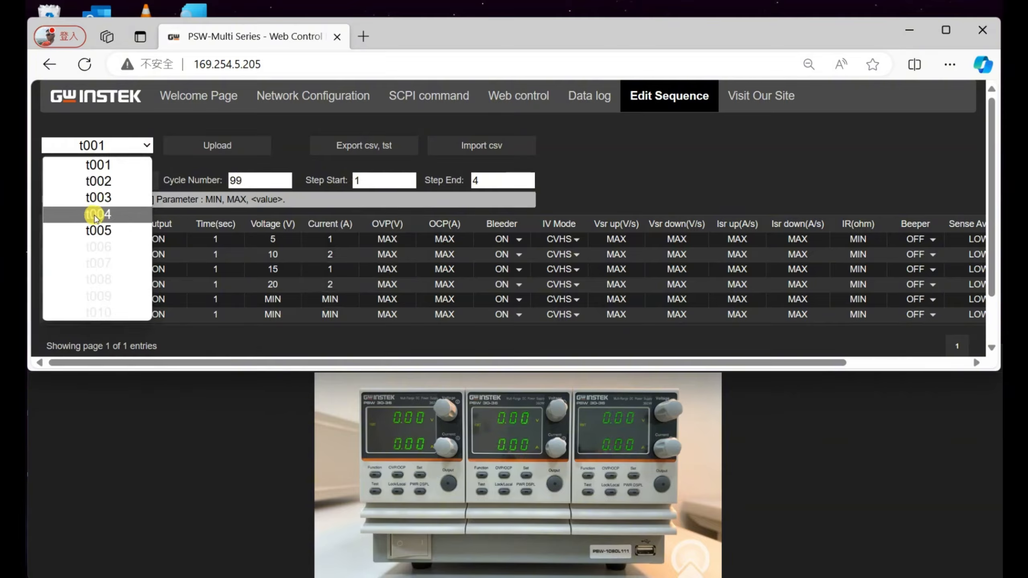
left_click(115, 217)
left_click(217, 146)
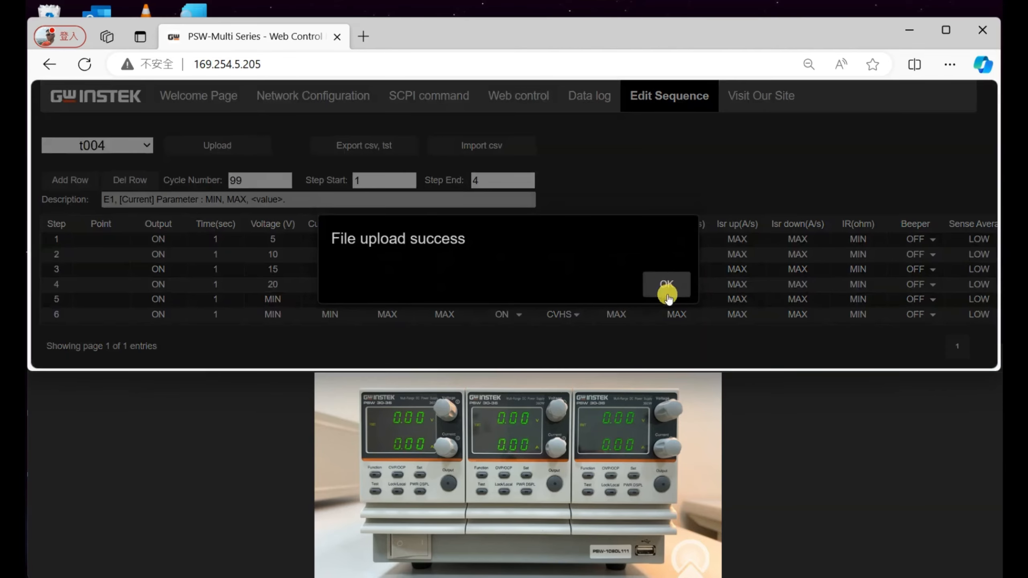
left_click(666, 285)
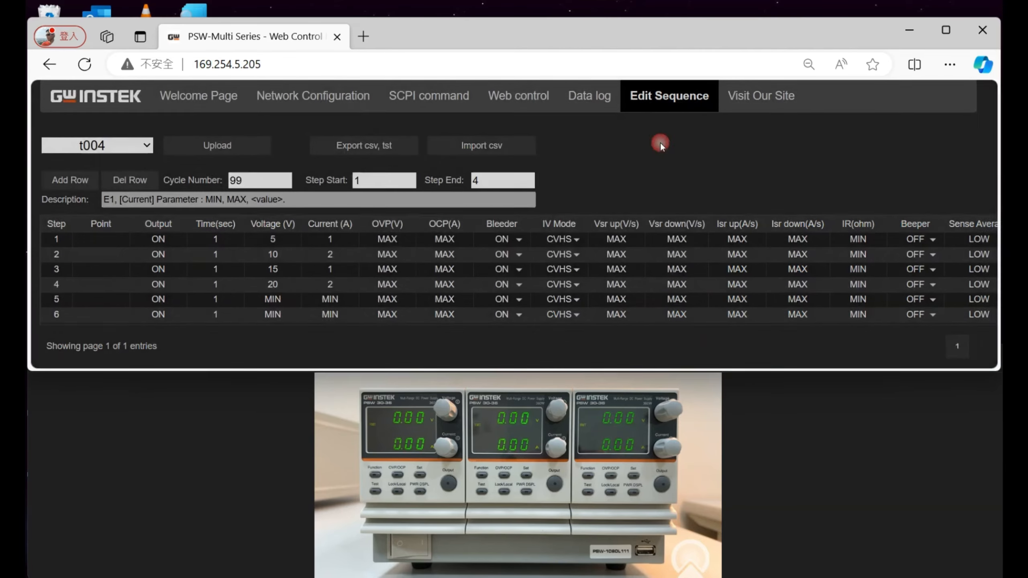
Load the uploaded test script t004 on CH1 in Web control and run it
left_click(519, 96)
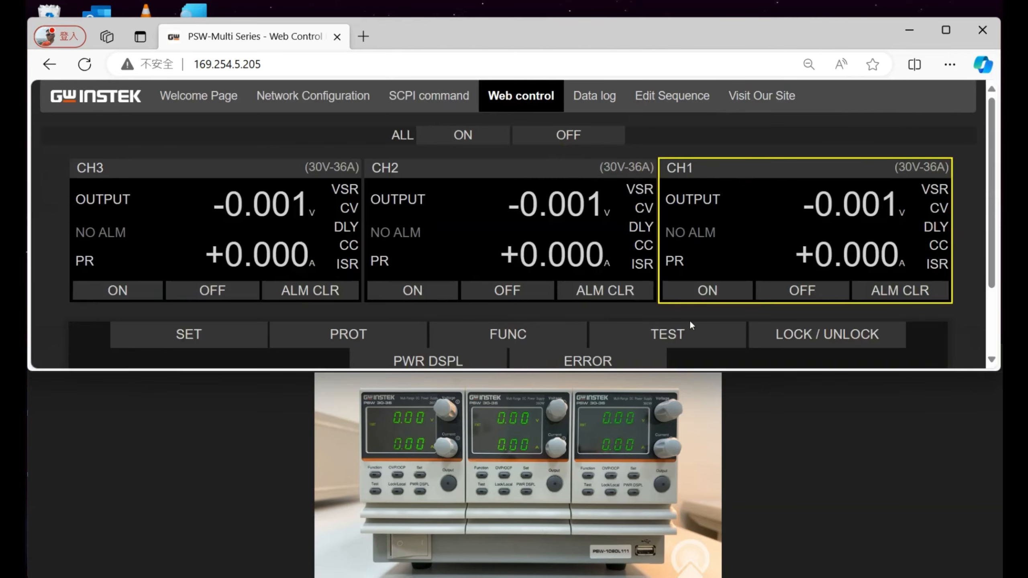
left_click(686, 340)
scroll(687, 237, "down", 2)
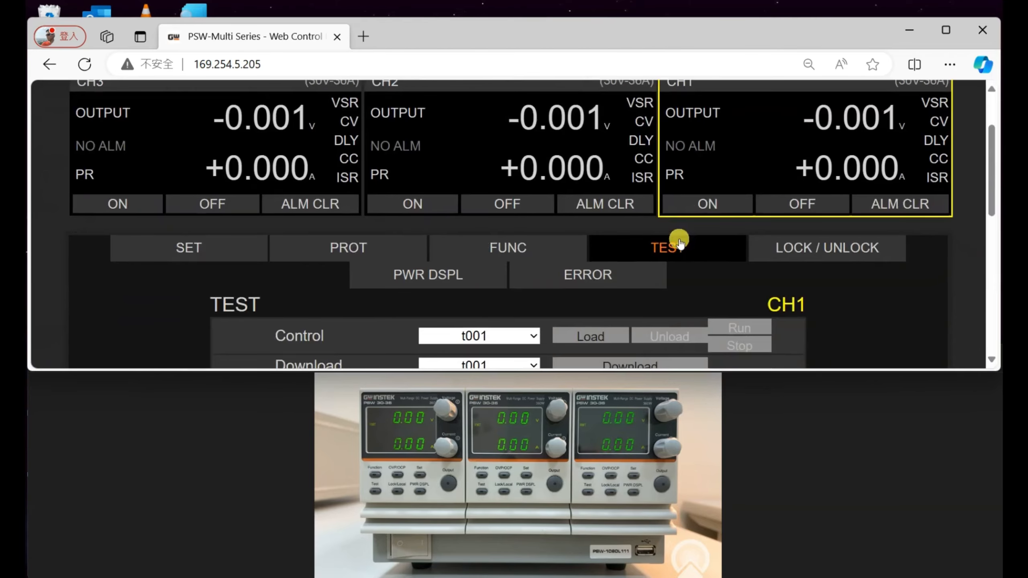
left_click(533, 336)
left_click(505, 405)
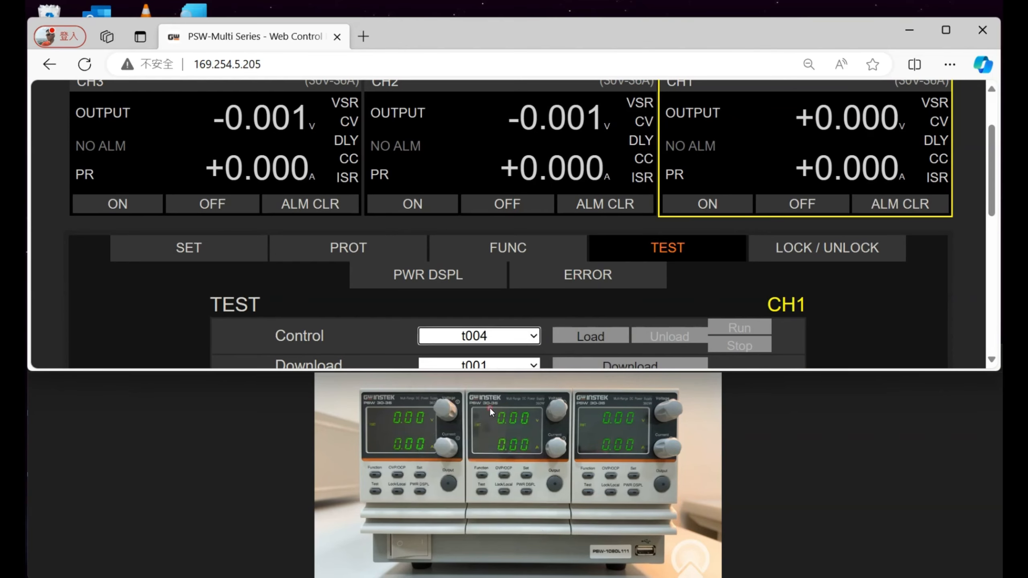
left_click(597, 339)
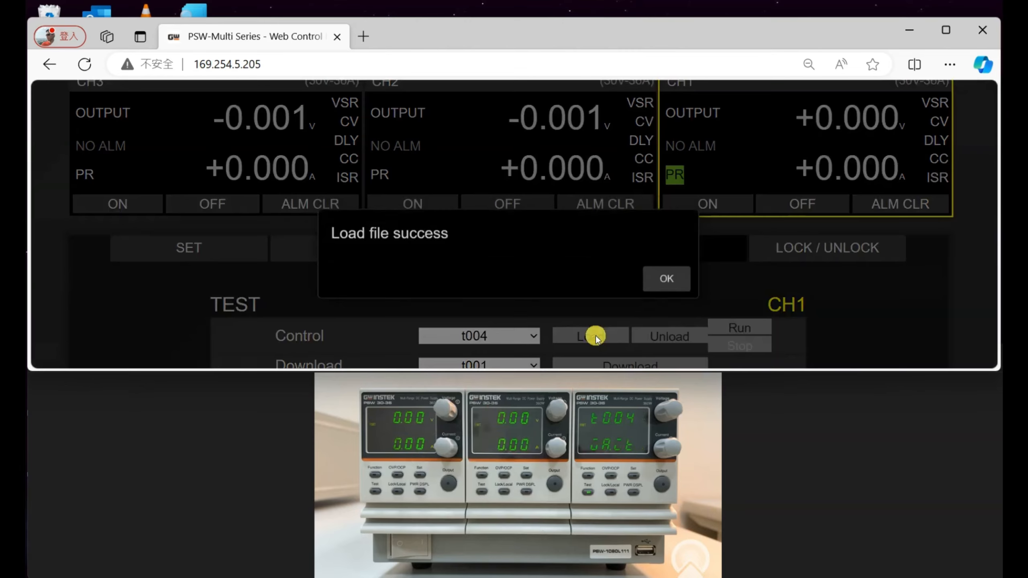
left_click(660, 283)
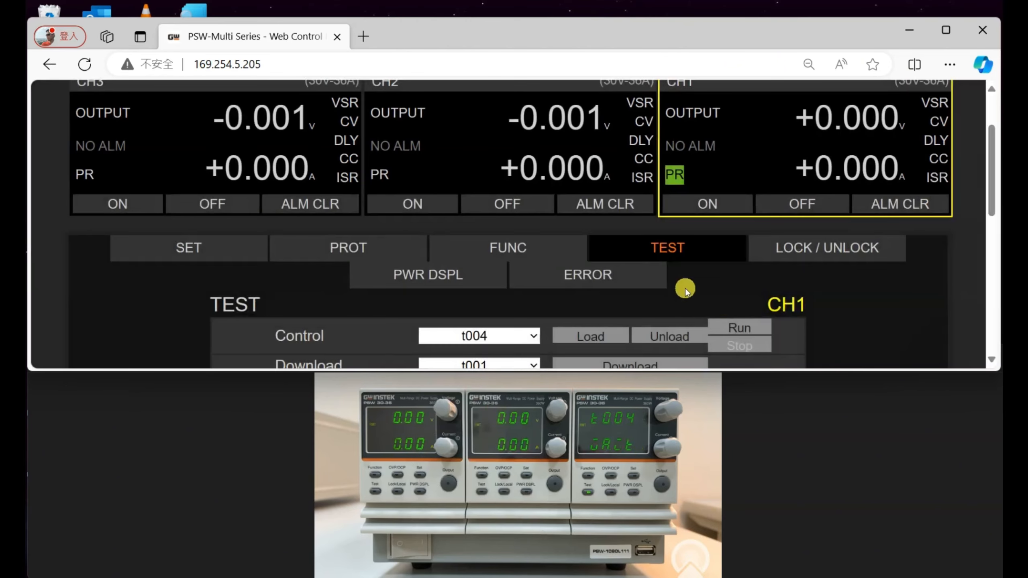
left_click(735, 329)
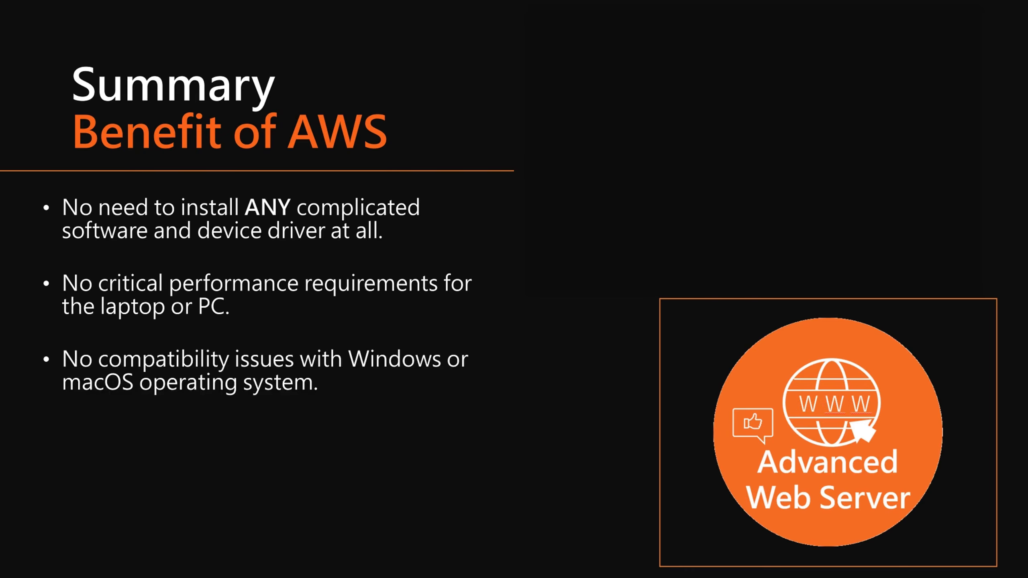
key("Right")
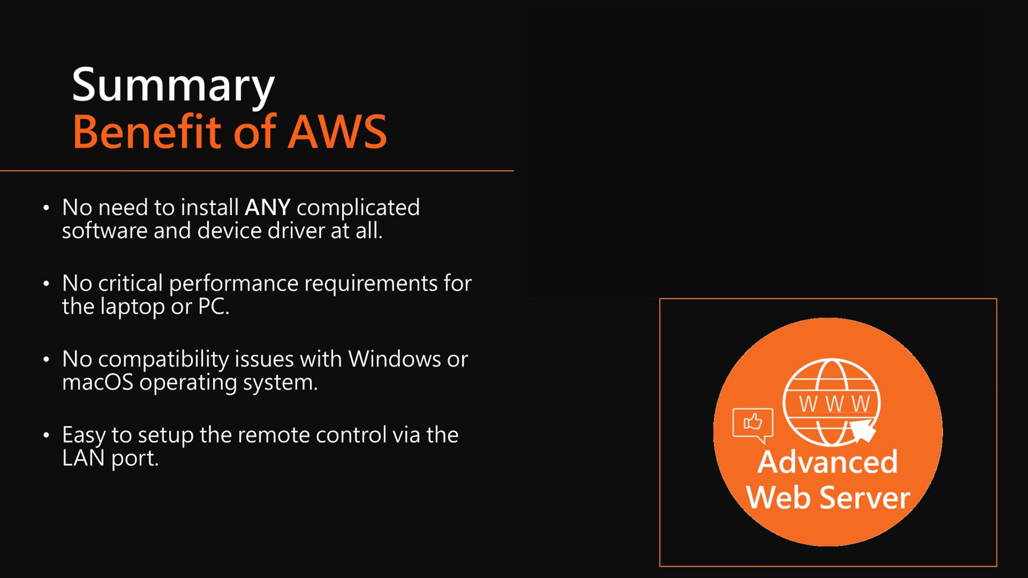
key("Right")
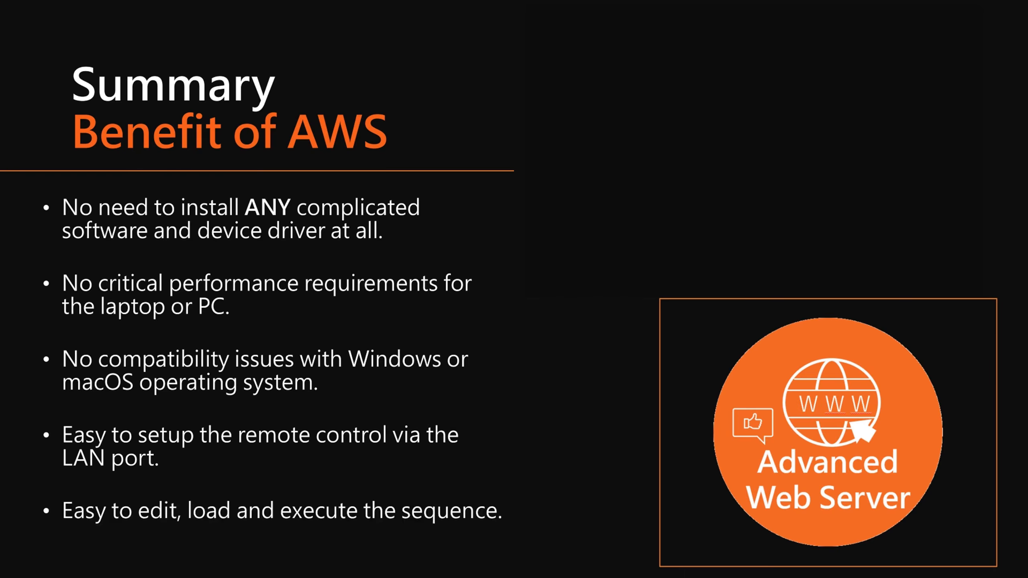